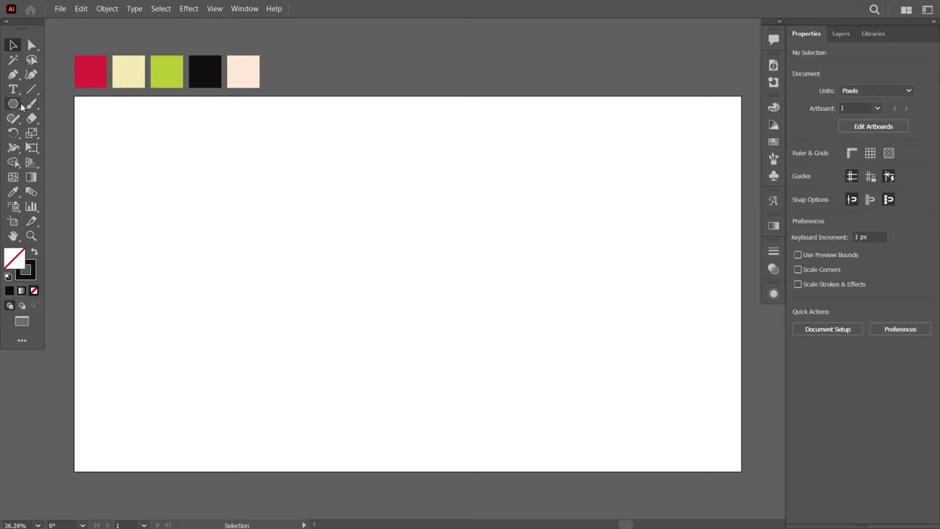
Draw a three-sided polygon on the artboard with the Polygon tool
{"action": "left_click", "coordinate": [12, 103]}
{"action": "left_click", "coordinate": [379, 262]}
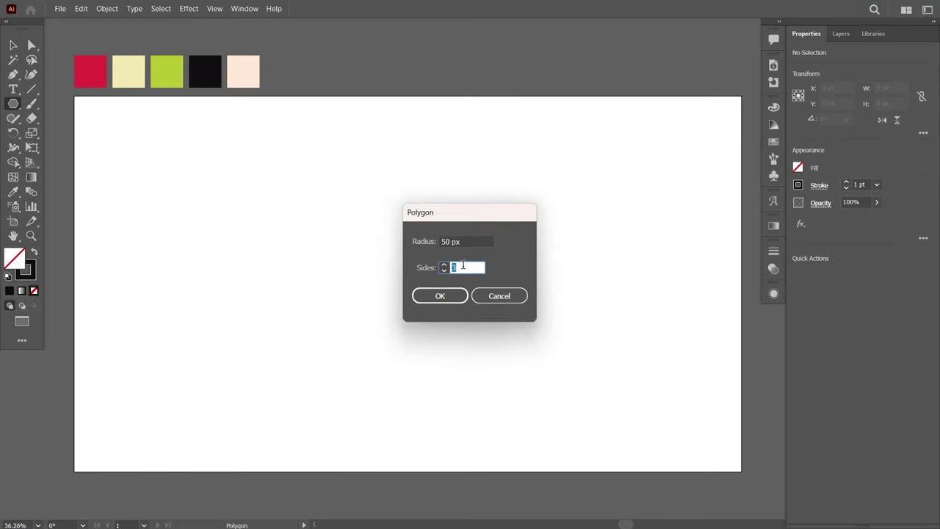
{"action": "left_click", "coordinate": [456, 295]}
Enlarge the triangle and centre it horizontally and vertically on the artboard
{"action": "left_click", "coordinate": [13, 45]}
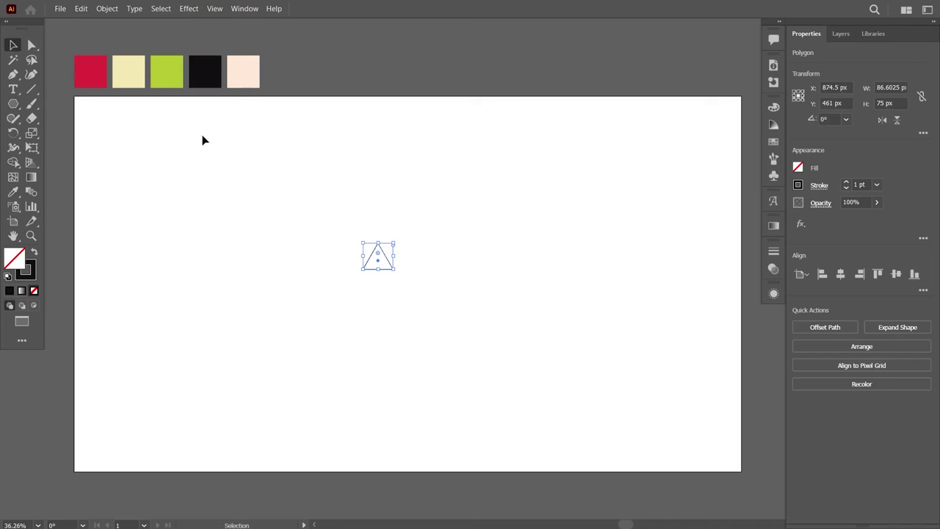
{"action": "left_click_drag", "start_coordinate": [396, 272], "coordinate": [542, 368]}
{"action": "left_click", "coordinate": [840, 274]}
{"action": "left_click", "coordinate": [896, 274]}
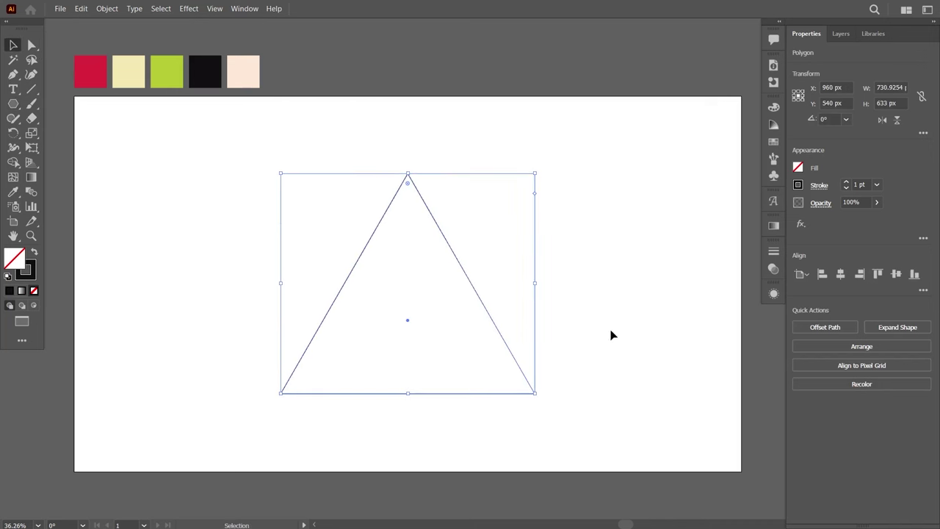
{"action": "left_click_drag", "start_coordinate": [534, 393], "coordinate": [538, 395]}
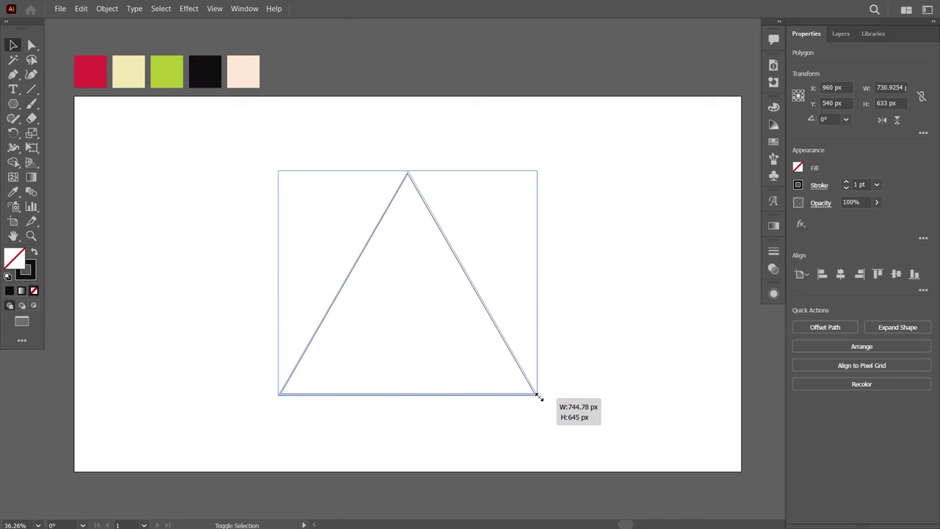
Widen the triangle slightly to roughly 799 × 645 px
{"action": "left_click", "coordinate": [552, 343]}
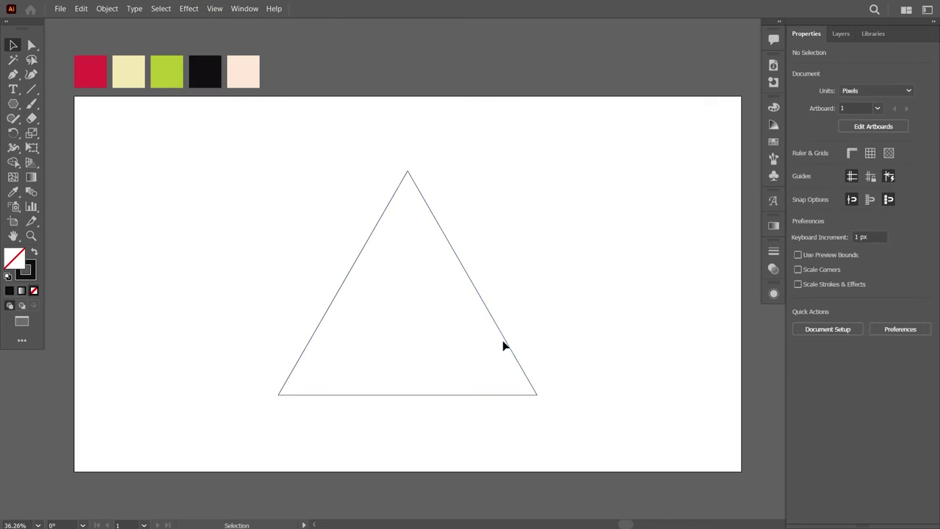
{"action": "left_click", "coordinate": [506, 342]}
{"action": "left_click_drag", "start_coordinate": [539, 283], "coordinate": [549, 283]}
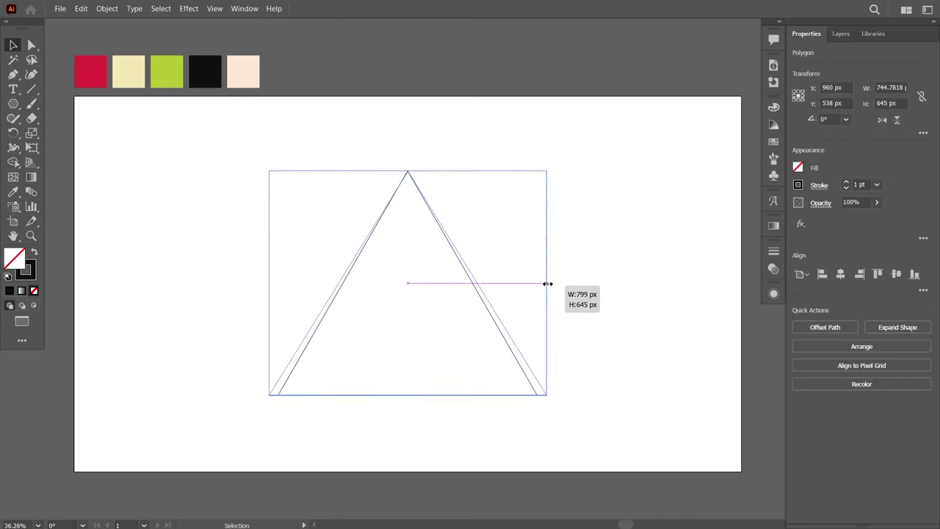
{"action": "left_click", "coordinate": [592, 290]}
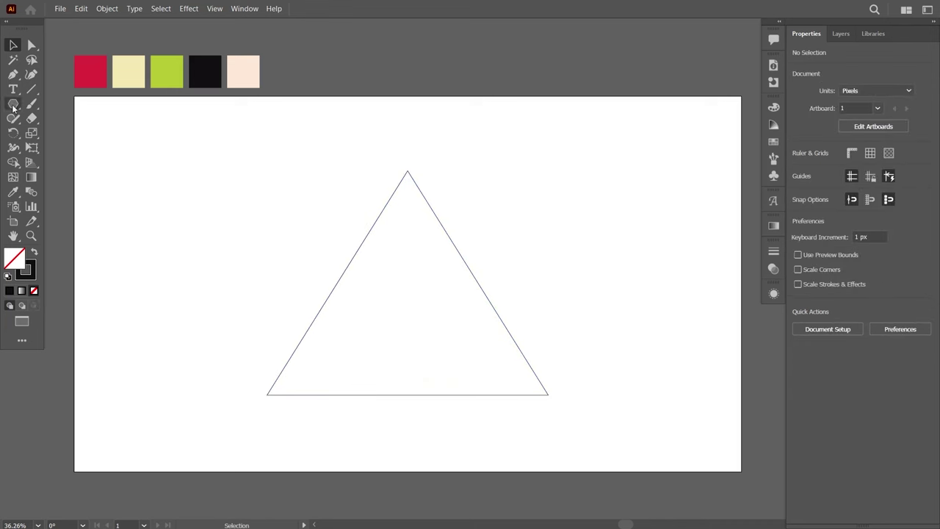
Draw a large circle centred above the triangle apex and paste a slightly smaller copy in front
{"action": "left_click_drag", "start_coordinate": [13, 107], "coordinate": [48, 128]}
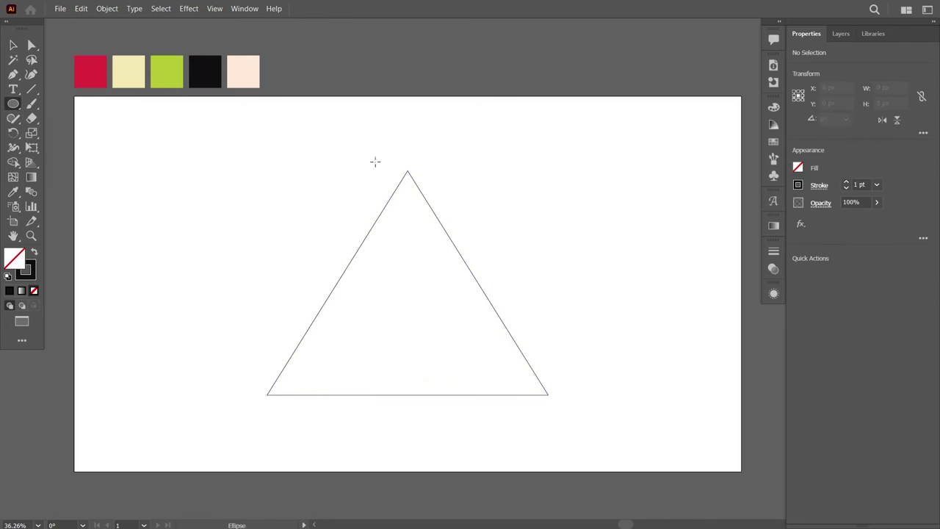
{"action": "left_click_drag", "start_coordinate": [408, 120], "coordinate": [677, 351]}
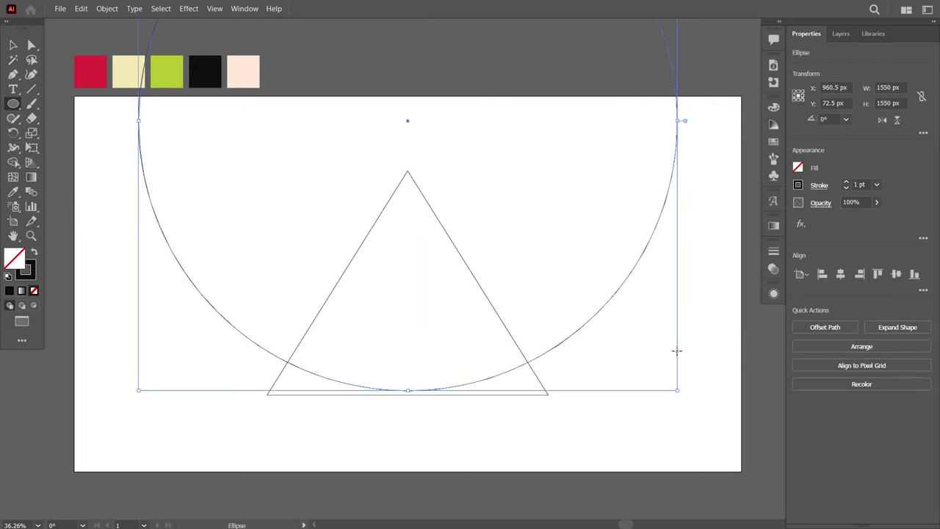
{"action": "left_click", "coordinate": [81, 8]}
{"action": "left_click", "coordinate": [100, 65]}
{"action": "left_click", "coordinate": [81, 8]}
{"action": "left_click", "coordinate": [114, 91]}
{"action": "left_click_drag", "start_coordinate": [676, 390], "coordinate": [657, 368]}
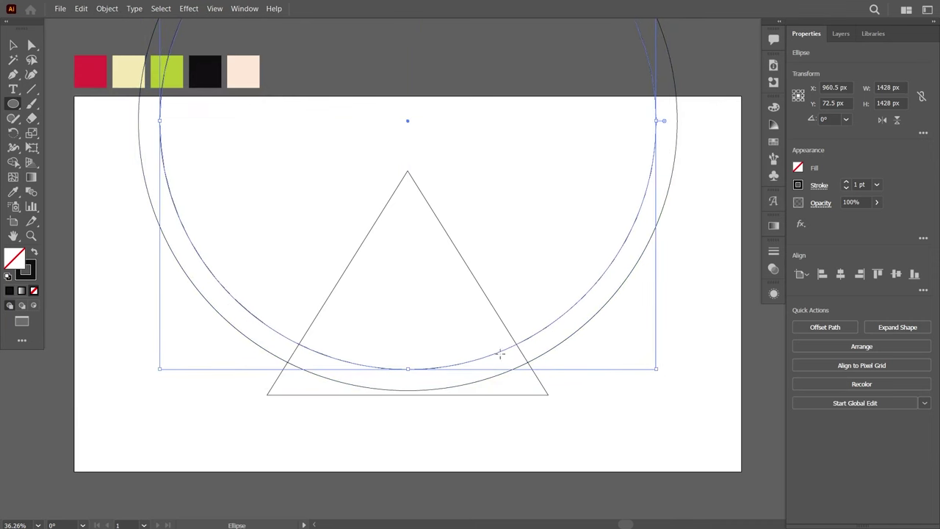
Paste a third, smaller concentric circle in front, about 1386 px wide
{"action": "left_click", "coordinate": [82, 9]}
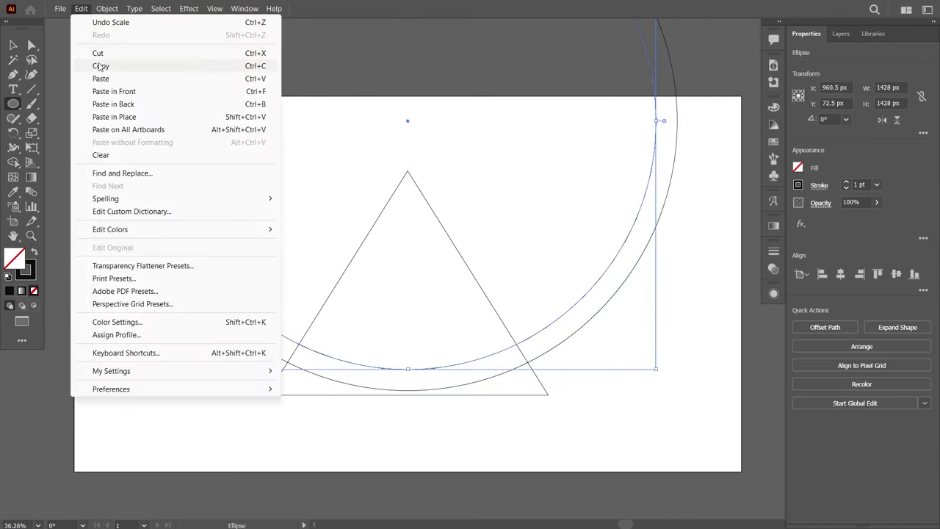
{"action": "left_click", "coordinate": [100, 65]}
{"action": "left_click", "coordinate": [82, 9]}
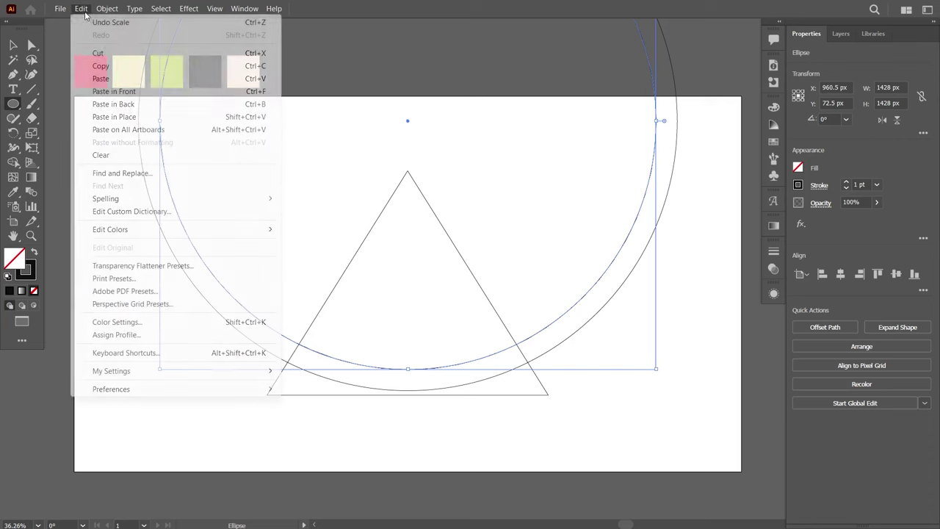
{"action": "left_click", "coordinate": [116, 91]}
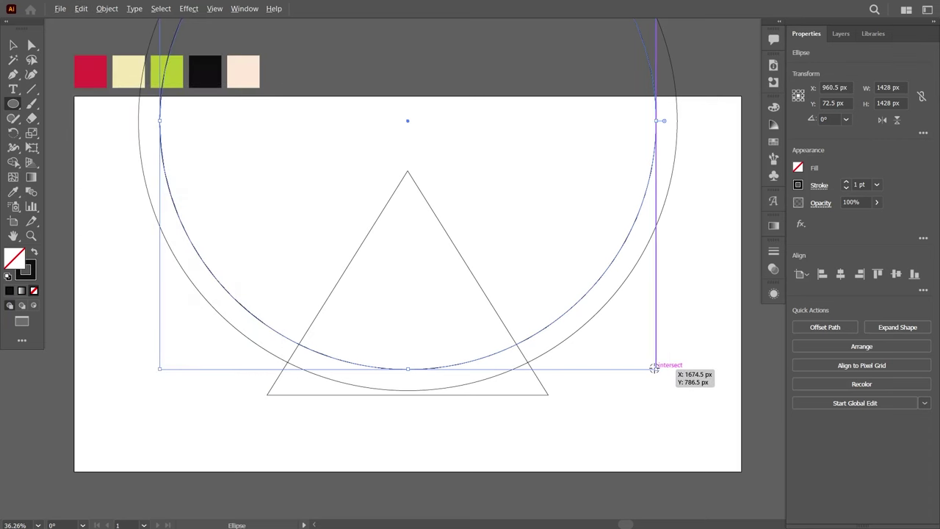
{"action": "left_click_drag", "start_coordinate": [656, 369], "coordinate": [649, 363]}
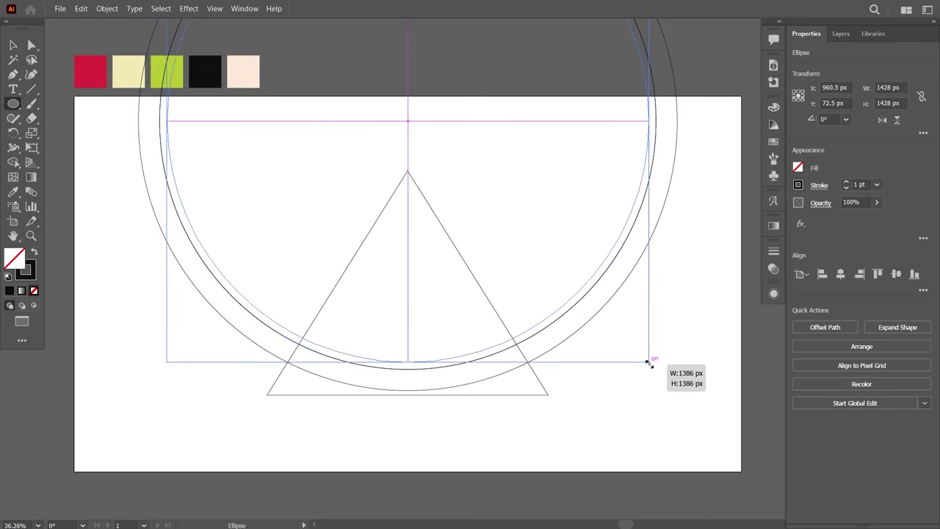
{"action": "left_click_drag", "start_coordinate": [649, 363], "coordinate": [650, 363]}
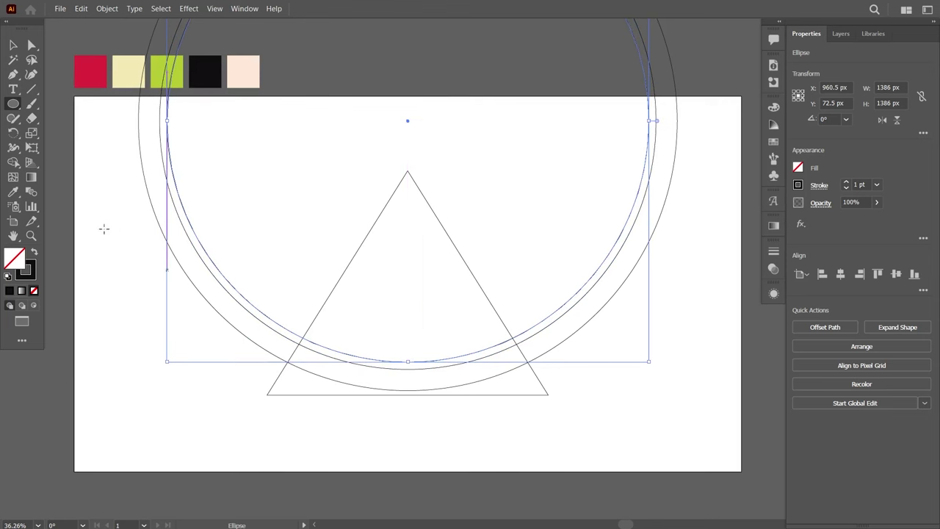
Marquee-select the three circles and the triangle together
{"action": "left_click", "coordinate": [14, 45]}
{"action": "left_click", "coordinate": [665, 312]}
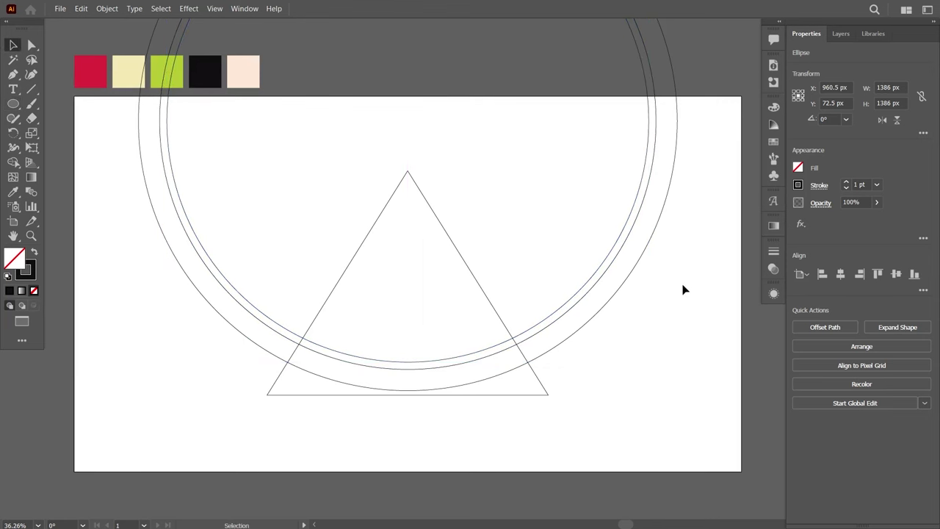
{"action": "left_click_drag", "start_coordinate": [692, 243], "coordinate": [243, 426]}
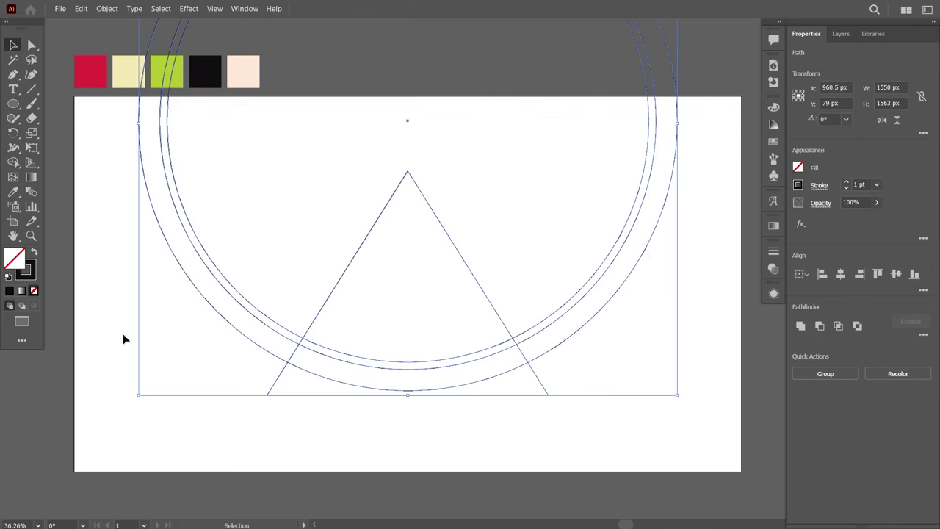
Delete the circle regions outside the triangle with Shape Builder, then select the wedge
{"action": "left_click", "coordinate": [13, 162]}
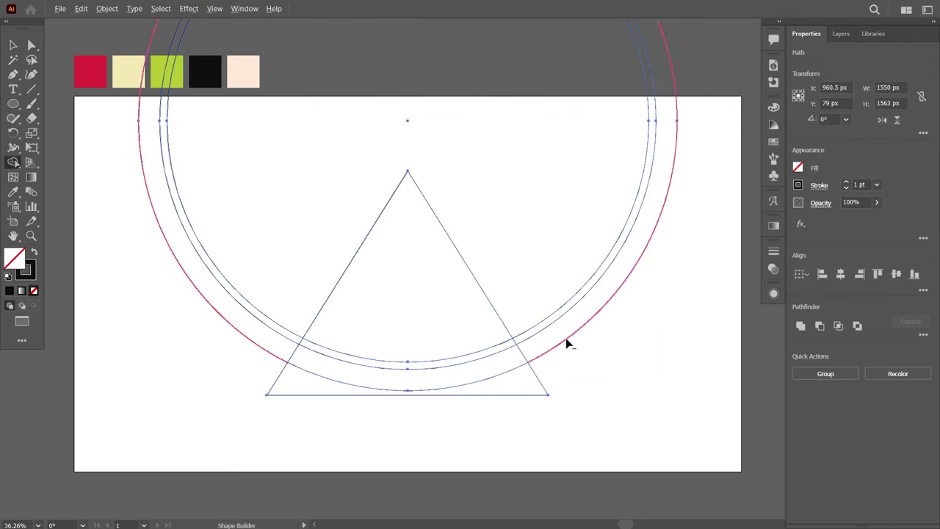
{"action": "left_click", "coordinate": [552, 306], "text": "alt"}
{"action": "left_click_drag", "start_coordinate": [553, 372], "coordinate": [518, 402]}
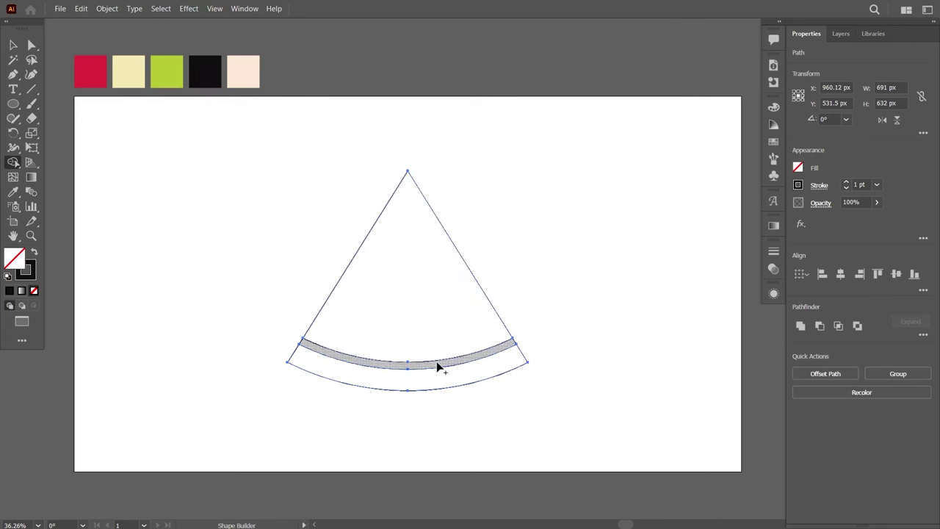
{"action": "left_click", "coordinate": [11, 46]}
{"action": "left_click", "coordinate": [385, 233]}
{"action": "left_click", "coordinate": [365, 239]}
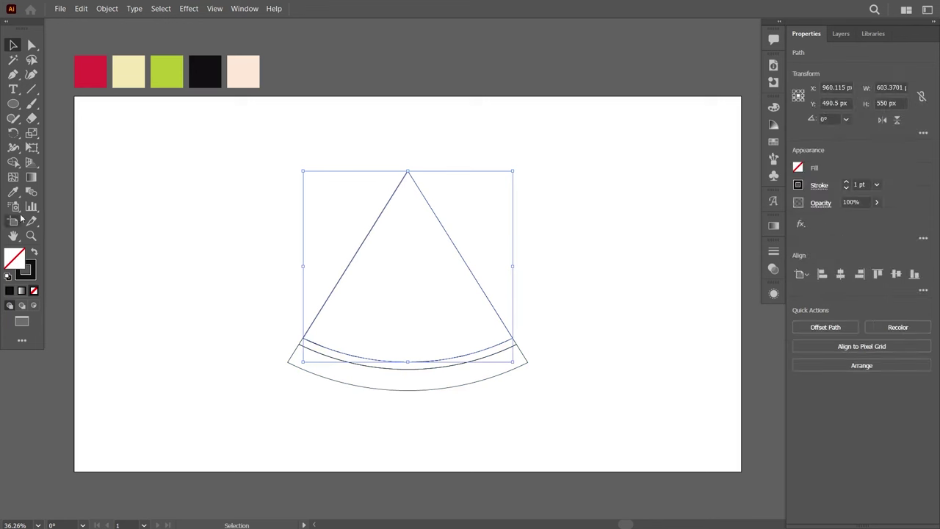
Fill the wedge and the inner curved band with the cream swatch colour
{"action": "left_click", "coordinate": [12, 193]}
{"action": "left_click", "coordinate": [128, 75]}
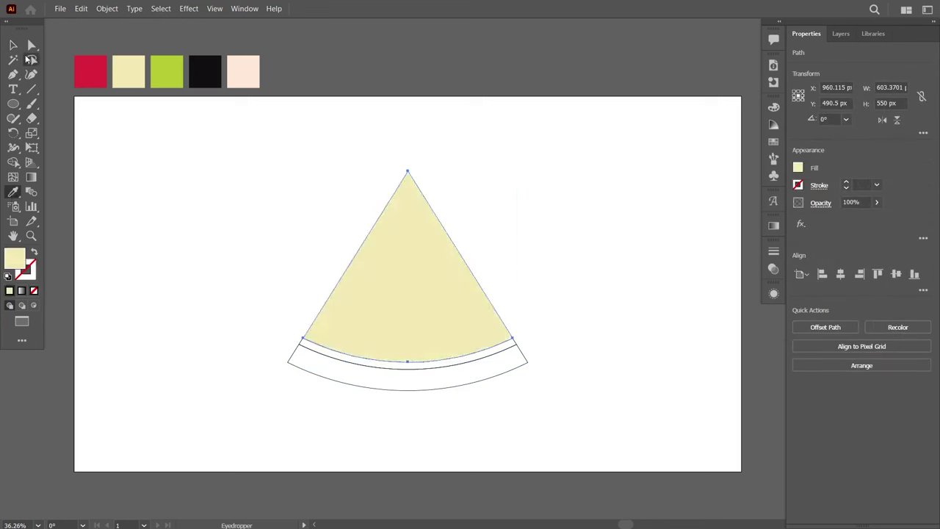
{"action": "left_click", "coordinate": [17, 47]}
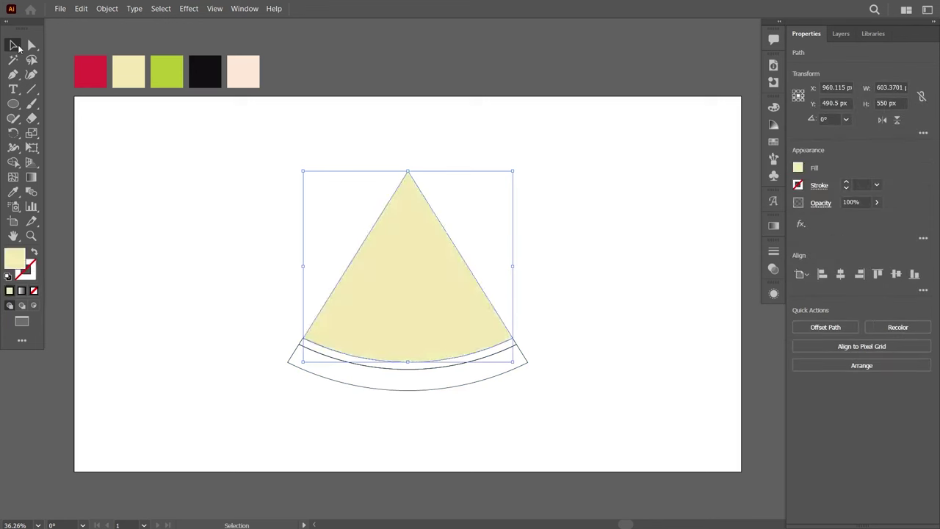
{"action": "left_click", "coordinate": [301, 345]}
{"action": "left_click", "coordinate": [14, 193]}
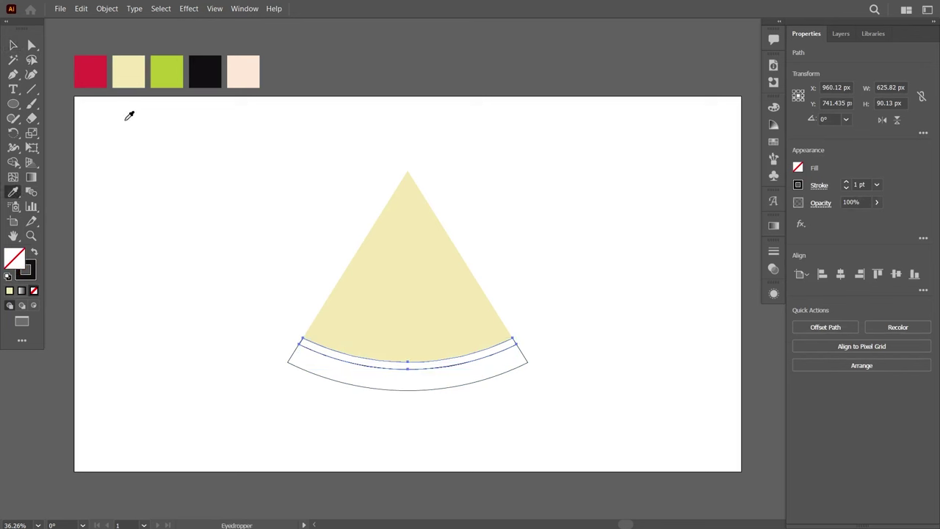
{"action": "left_click", "coordinate": [133, 71]}
Recolour the wedge with the red swatch colour
{"action": "key", "text": "v"}
{"action": "left_click", "coordinate": [389, 250]}
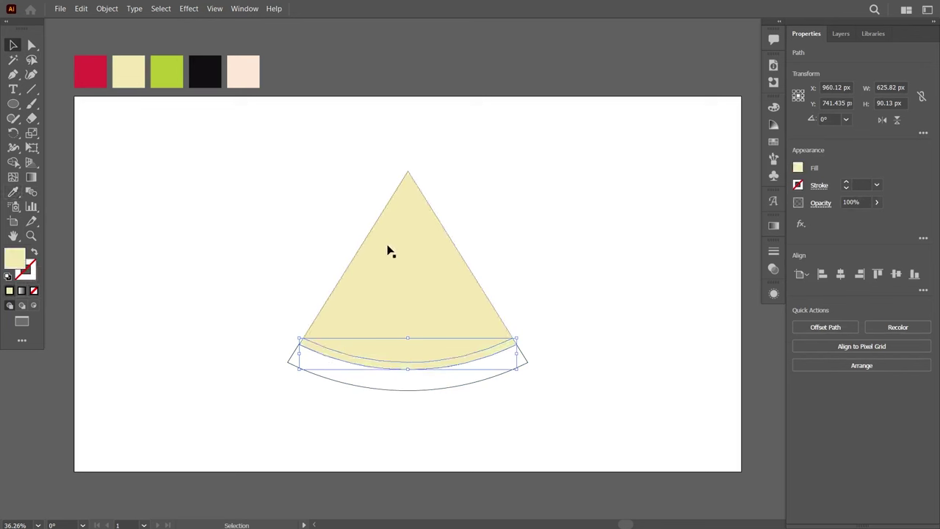
{"action": "left_click", "coordinate": [13, 193]}
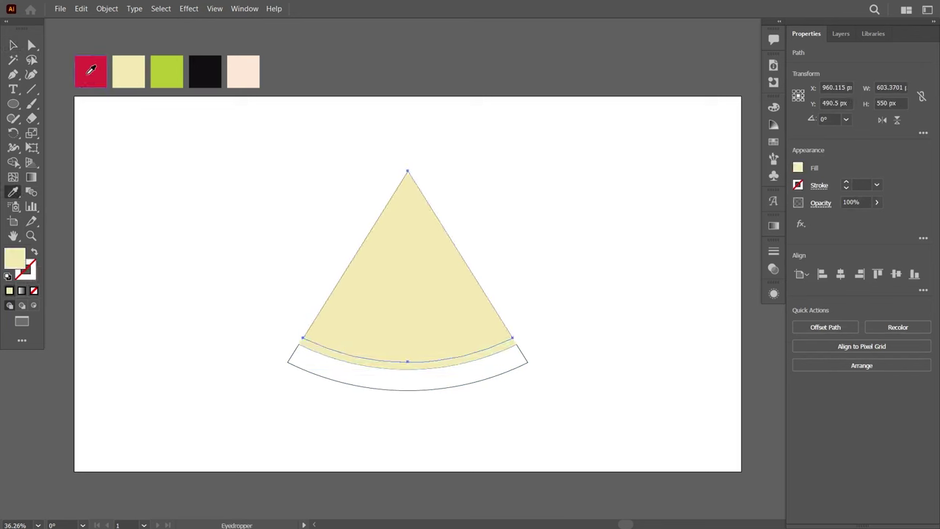
{"action": "left_click", "coordinate": [90, 71]}
Fill the outer rind band with the green swatch colour and deselect
{"action": "left_click", "coordinate": [12, 45]}
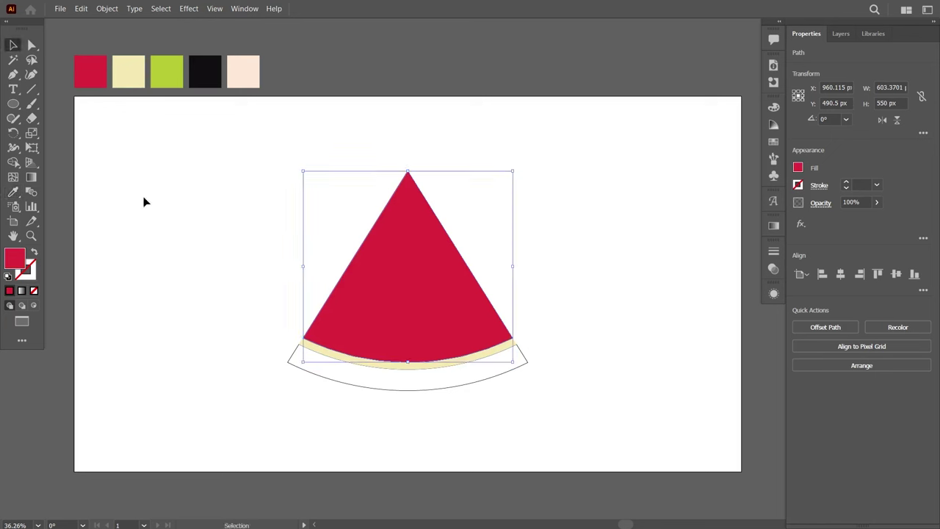
{"action": "left_click", "coordinate": [290, 359]}
{"action": "left_click", "coordinate": [14, 192]}
{"action": "left_click", "coordinate": [169, 70]}
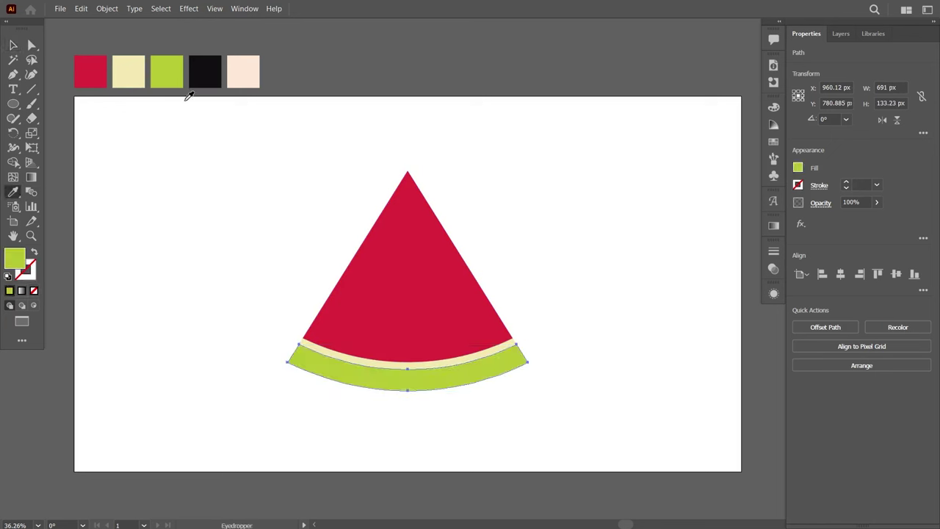
{"action": "left_click", "coordinate": [13, 46]}
{"action": "left_click", "coordinate": [228, 180]}
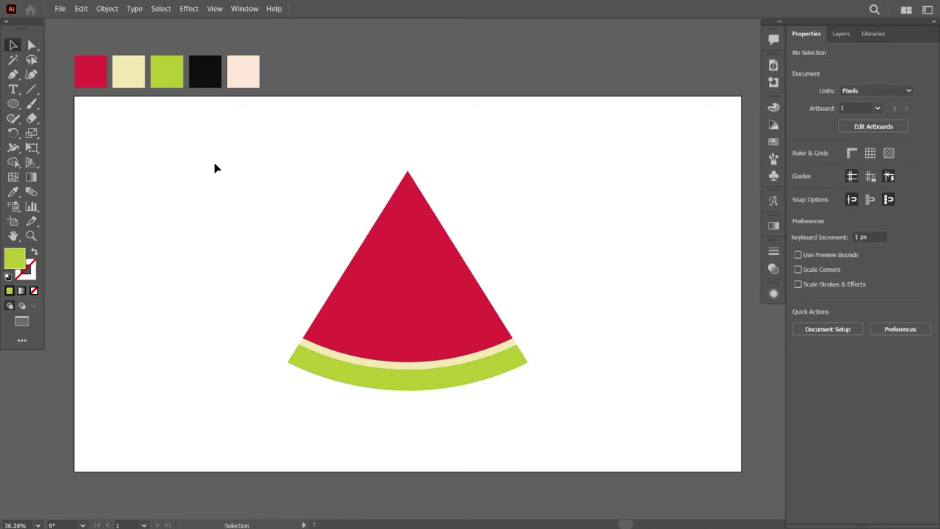
{"action": "left_click", "coordinate": [31, 44]}
Round the wedge tip and the rind's end corners with the live corner widget
{"action": "left_click", "coordinate": [407, 173]}
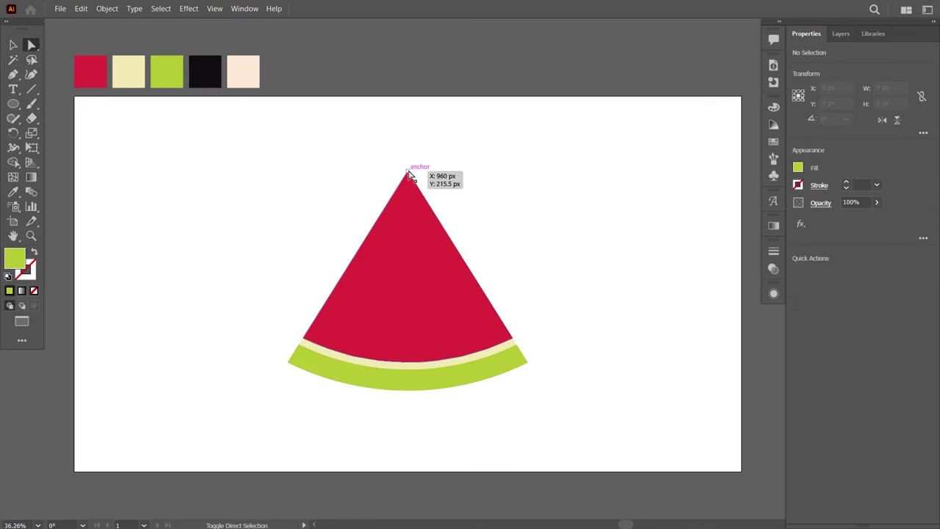
{"action": "left_click", "coordinate": [527, 361], "text": "shift"}
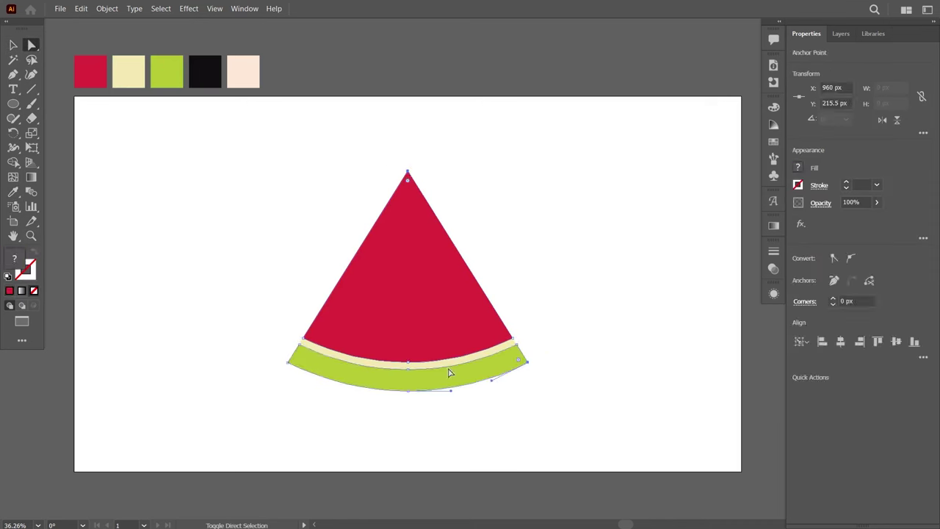
{"action": "left_click_drag", "start_coordinate": [293, 360], "coordinate": [294, 368]}
{"action": "key", "text": "v"}
{"action": "left_click", "coordinate": [553, 230]}
{"action": "left_click_drag", "start_coordinate": [14, 104], "coordinate": [81, 148]}
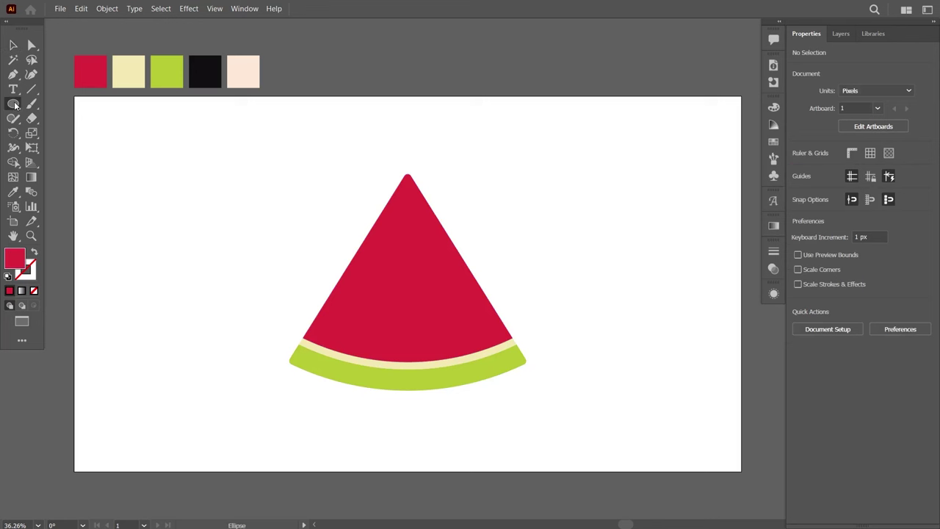
Create a small three-sided polygon filled with the black swatch colour
{"action": "left_click", "coordinate": [182, 207]}
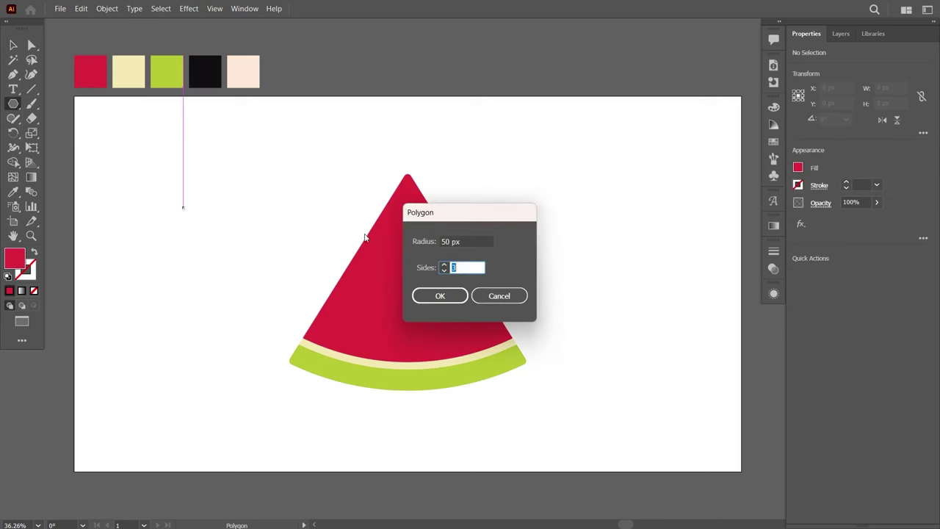
{"action": "left_click", "coordinate": [438, 295]}
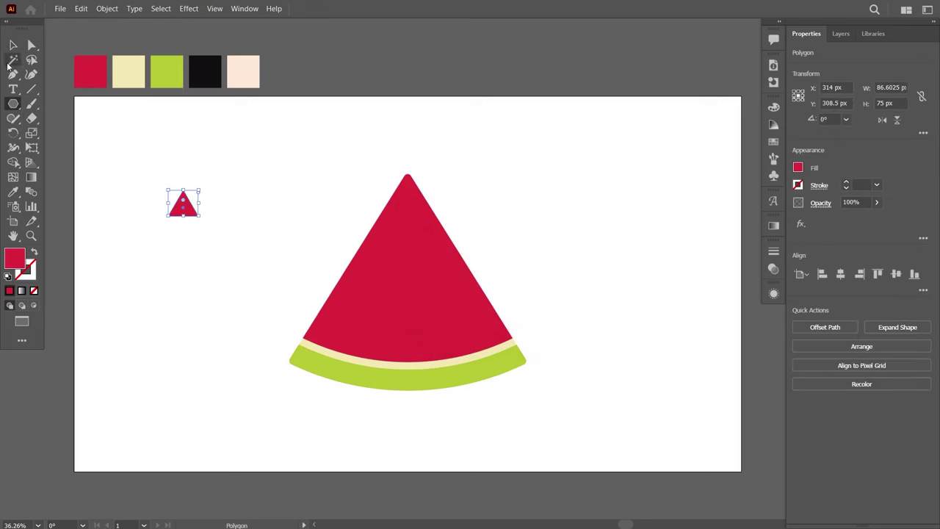
{"action": "left_click", "coordinate": [13, 192]}
{"action": "left_click", "coordinate": [204, 71]}
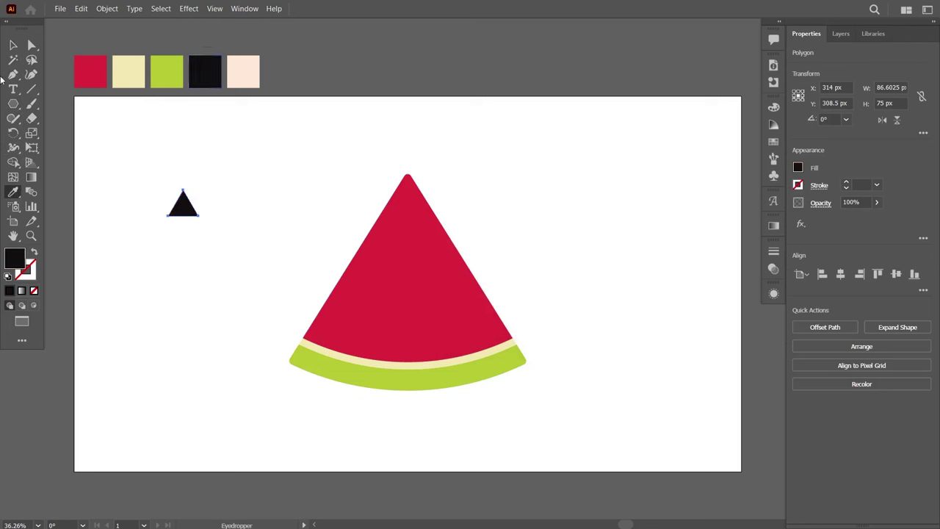
Round the triangle's corners into a teardrop with a sharp top point
{"action": "left_click", "coordinate": [30, 45]}
{"action": "left_click", "coordinate": [163, 234]}
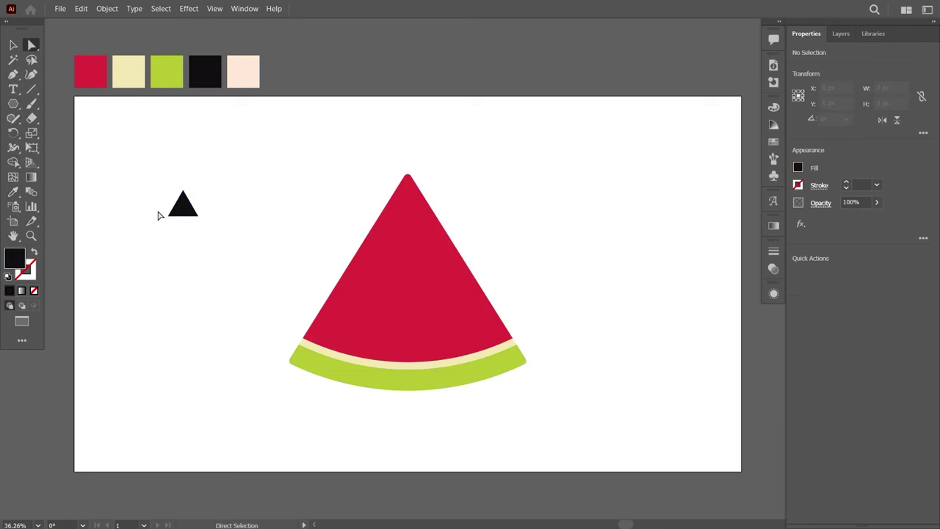
{"action": "left_click_drag", "start_coordinate": [215, 237], "coordinate": [184, 194]}
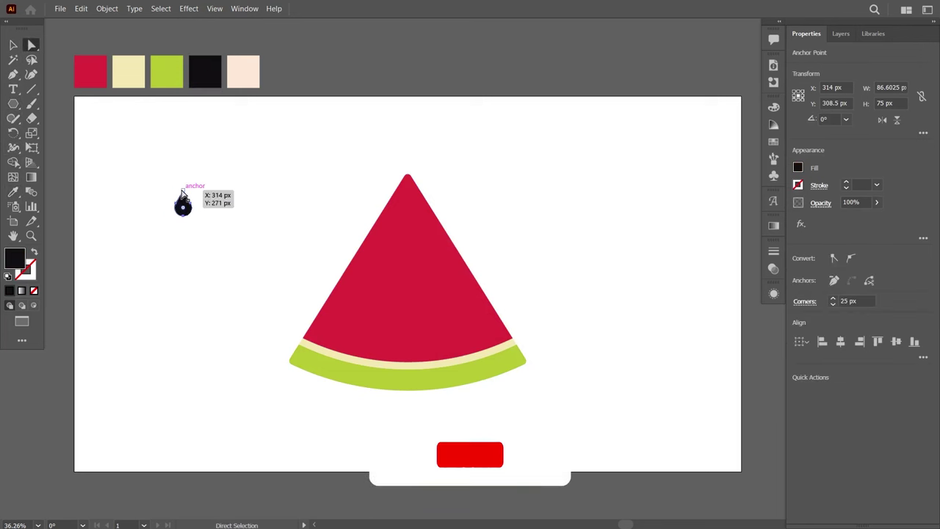
{"action": "left_click_drag", "start_coordinate": [183, 193], "coordinate": [184, 198]}
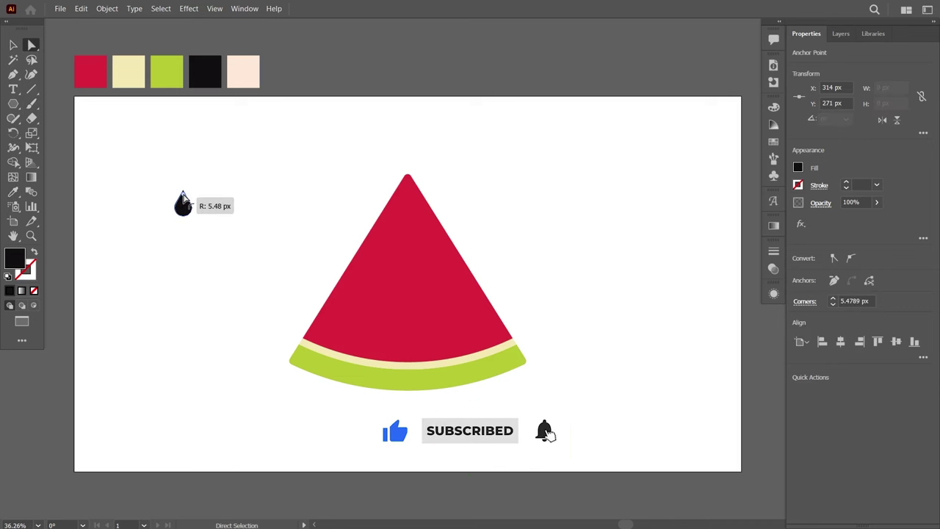
{"action": "left_click_drag", "start_coordinate": [183, 198], "coordinate": [183, 202]}
{"action": "key", "text": "v"}
{"action": "left_click", "coordinate": [208, 217]}
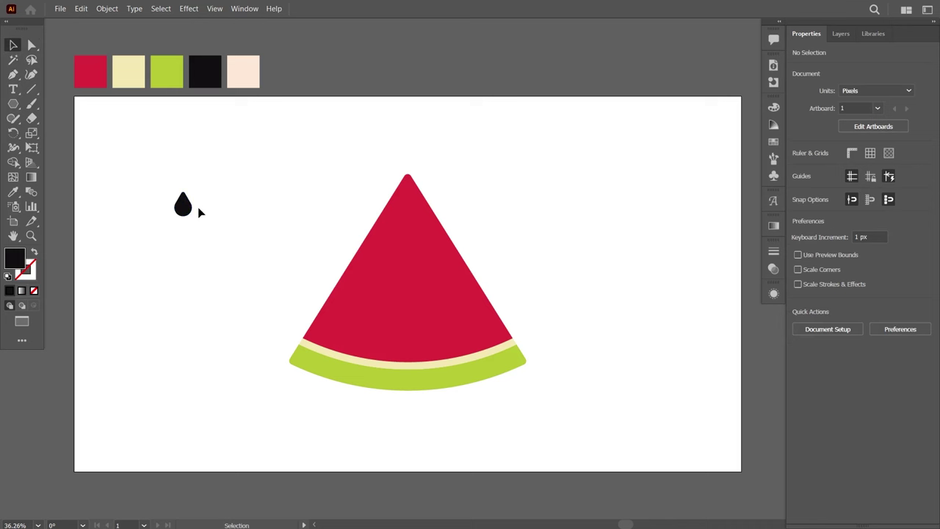
Expand the teardrop into a plain path and move it near the top of the red flesh
{"action": "left_click", "coordinate": [188, 209]}
{"action": "left_click", "coordinate": [106, 8]}
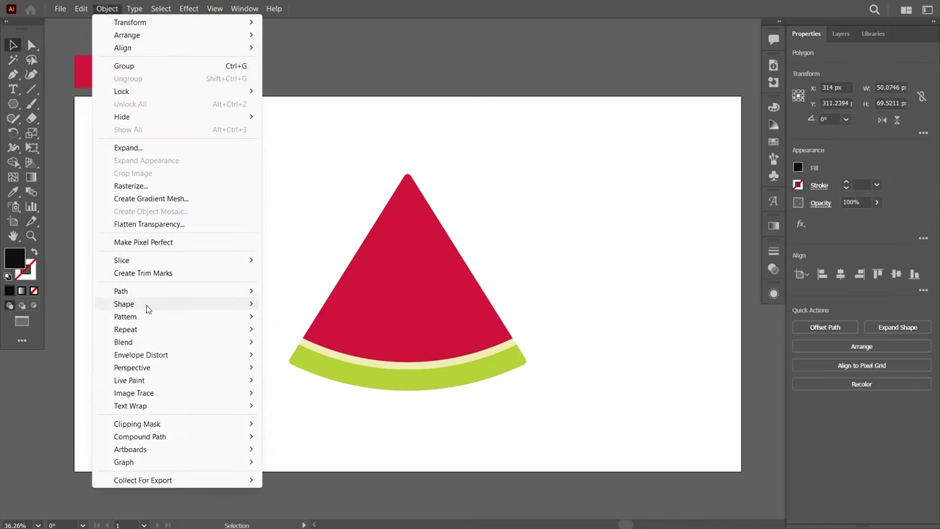
{"action": "left_click", "coordinate": [294, 316]}
{"action": "mouse_move", "coordinate": [185, 209]}
{"action": "left_mouse_down"}
{"action": "mouse_move", "coordinate": [370, 254]}
{"action": "mouse_move", "coordinate": [407, 223]}
{"action": "mouse_move", "coordinate": [414, 329]}
{"action": "left_mouse_up"}
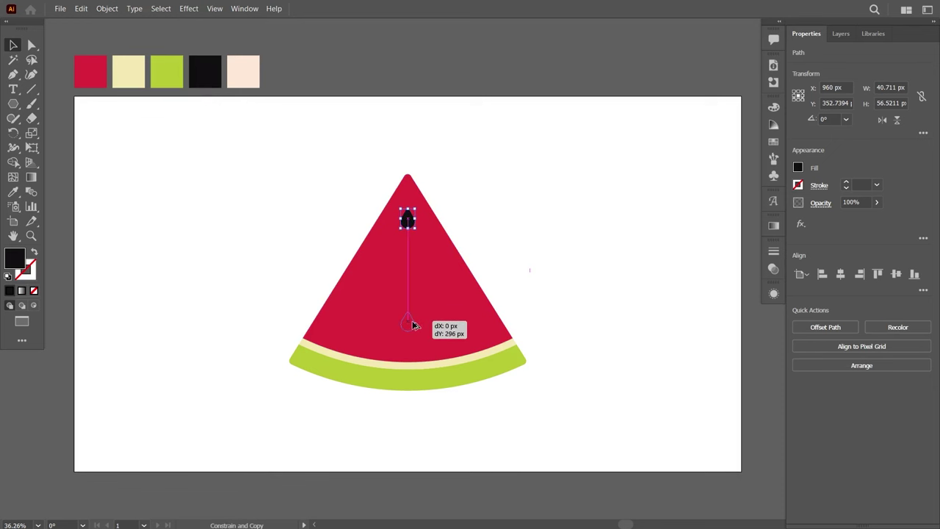
Copy the seed down and sideways into a centred bottom row of three seeds
{"action": "left_click_drag", "start_coordinate": [414, 329], "coordinate": [467, 335]}
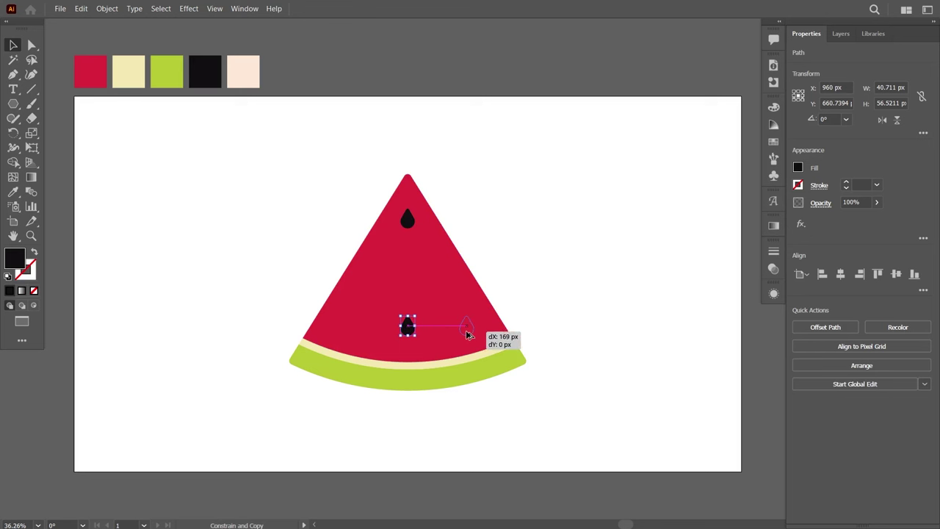
{"action": "left_click_drag", "start_coordinate": [467, 335], "coordinate": [468, 332]}
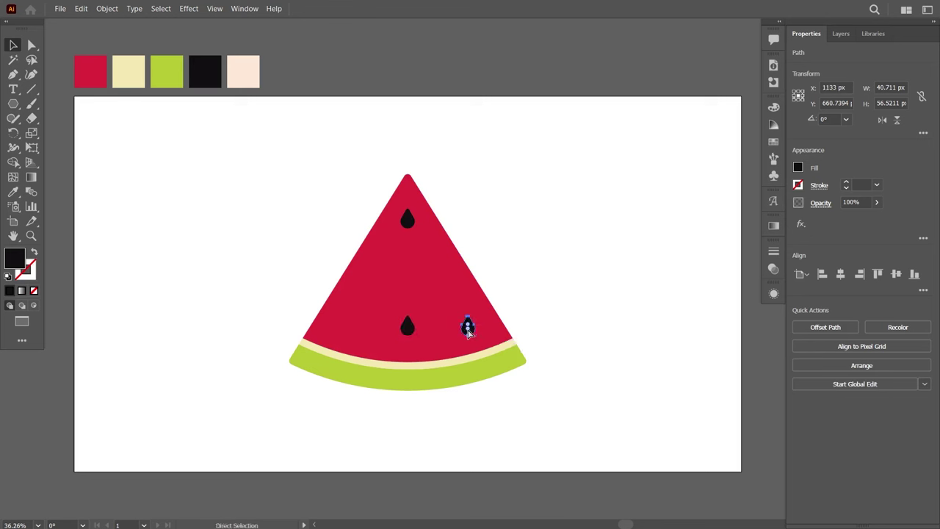
{"action": "left_click", "coordinate": [468, 328], "text": "shift"}
{"action": "left_click", "coordinate": [407, 327], "text": "shift"}
{"action": "left_click_drag", "start_coordinate": [463, 331], "coordinate": [405, 336]}
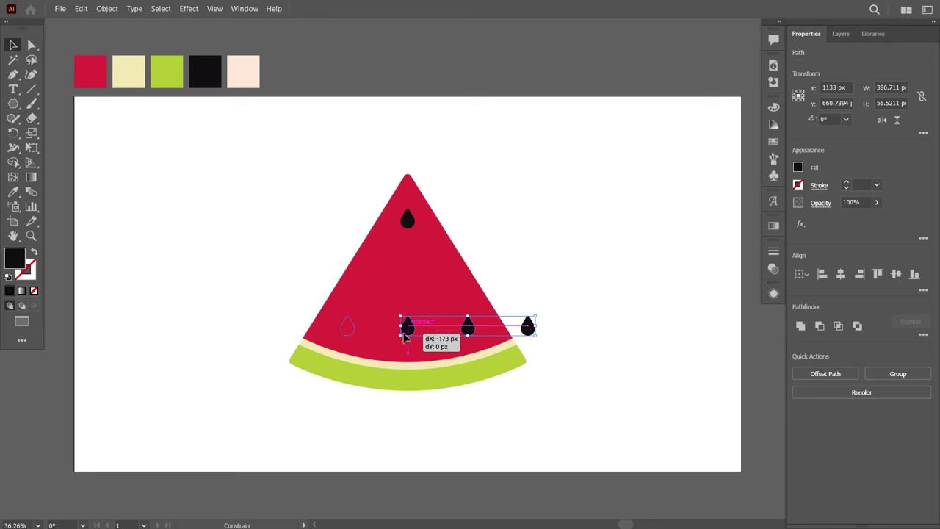
{"action": "left_click_drag", "start_coordinate": [405, 336], "coordinate": [404, 336]}
{"action": "left_click", "coordinate": [558, 292]}
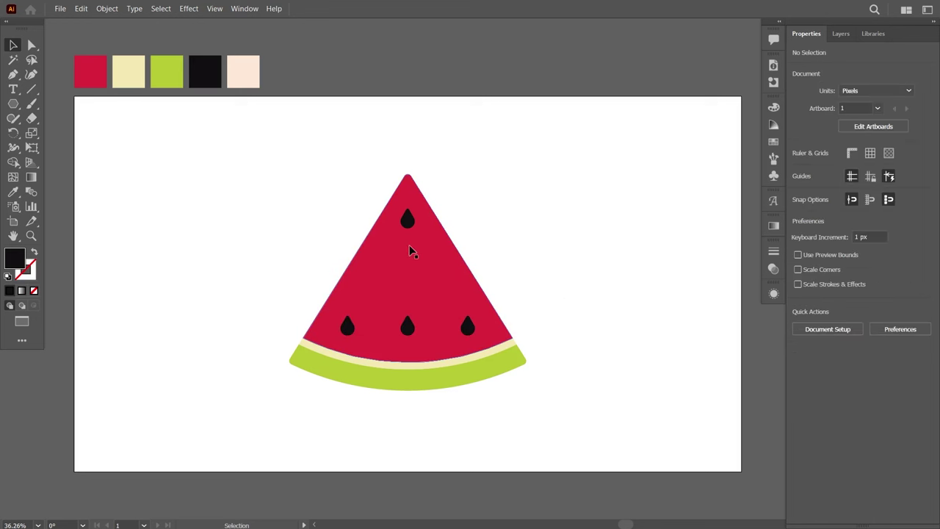
Lower the top seed slightly and add two seed copies for the middle row
{"action": "left_click_drag", "start_coordinate": [407, 225], "coordinate": [407, 235]}
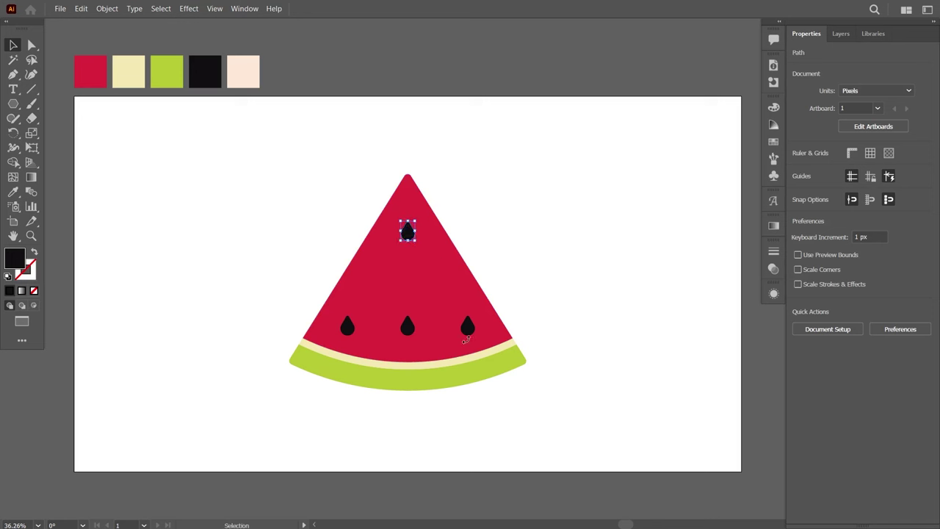
{"action": "left_click", "coordinate": [407, 329]}
{"action": "mouse_move", "coordinate": [408, 330]}
{"action": "left_mouse_down"}
{"action": "mouse_move", "coordinate": [409, 287]}
{"action": "mouse_move", "coordinate": [382, 286]}
{"action": "mouse_move", "coordinate": [435, 285]}
{"action": "left_mouse_up"}
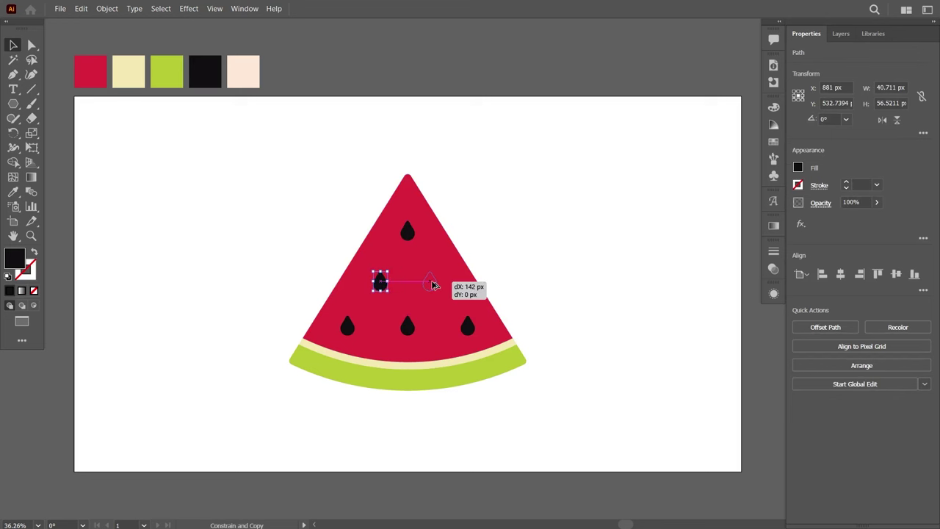
{"action": "left_click_drag", "start_coordinate": [434, 285], "coordinate": [433, 283]}
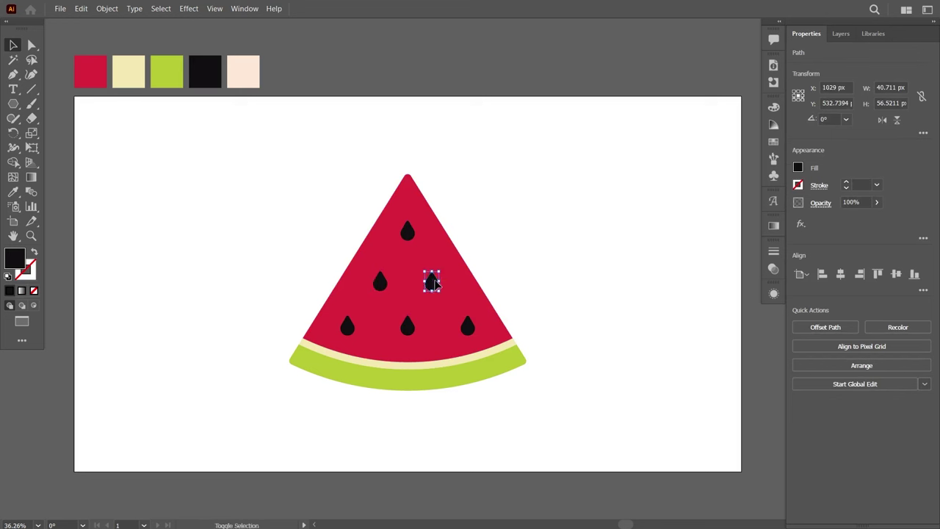
{"action": "left_click", "coordinate": [550, 270]}
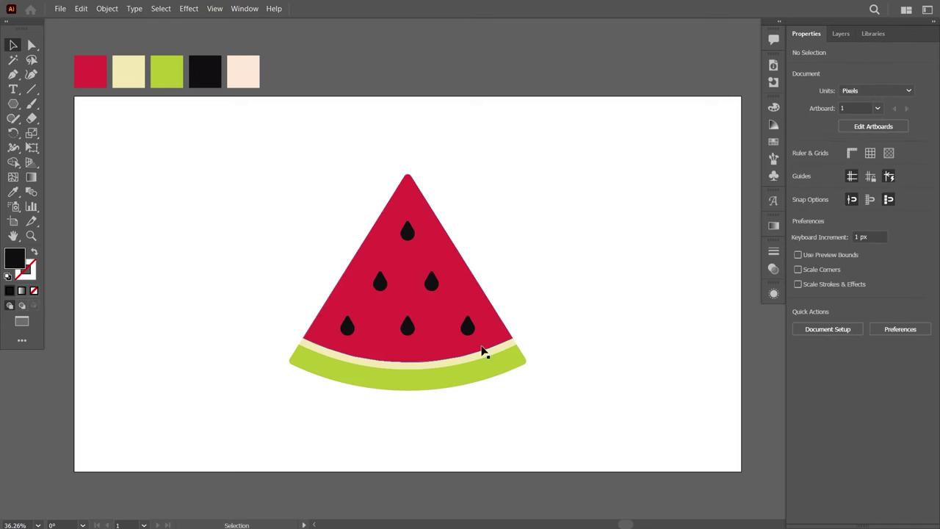
Nudge the bottom-middle seed down and group the whole watermelon slice
{"action": "left_click_drag", "start_coordinate": [407, 328], "coordinate": [408, 333]}
{"action": "left_click", "coordinate": [606, 272]}
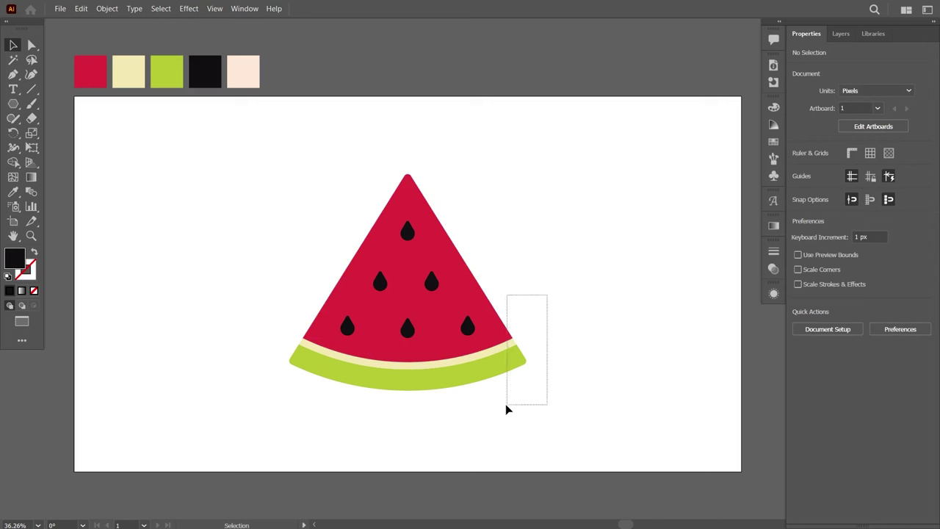
{"action": "left_click_drag", "start_coordinate": [506, 404], "coordinate": [507, 376]}
{"action": "right_click", "coordinate": [496, 342]}
{"action": "left_click", "coordinate": [536, 170]}
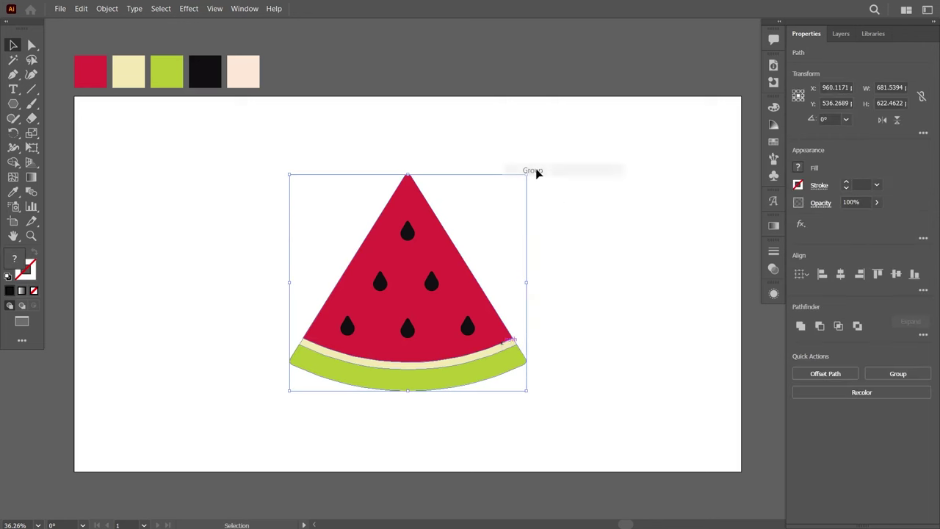
{"action": "left_click", "coordinate": [500, 237]}
Move all six seeds up slightly together
{"action": "left_click", "coordinate": [408, 231]}
{"action": "left_click", "coordinate": [379, 282], "text": "shift"}
{"action": "left_click", "coordinate": [432, 281], "text": "shift"}
{"action": "left_click", "coordinate": [410, 331], "text": "shift"}
{"action": "left_click", "coordinate": [347, 326], "text": "shift"}
{"action": "left_click", "coordinate": [467, 326], "text": "shift"}
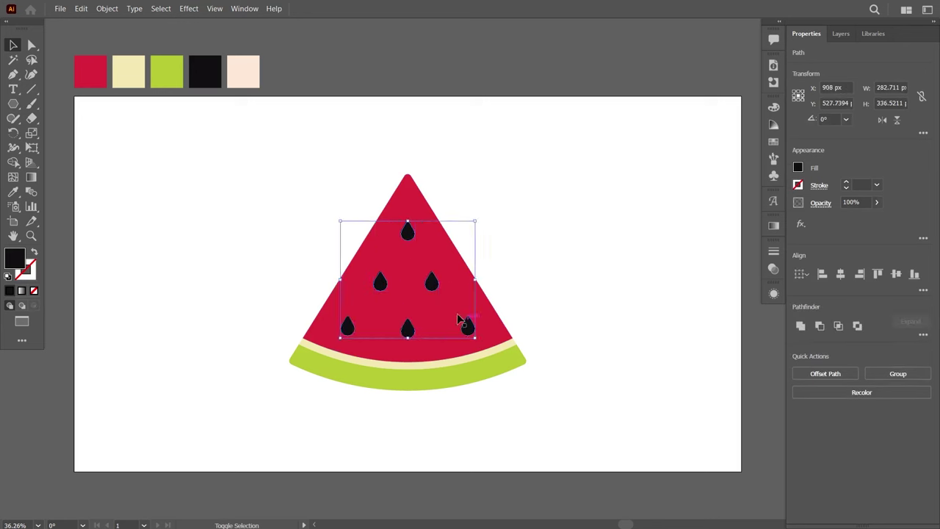
{"action": "left_click_drag", "start_coordinate": [407, 230], "coordinate": [412, 235]}
{"action": "left_click", "coordinate": [536, 235]}
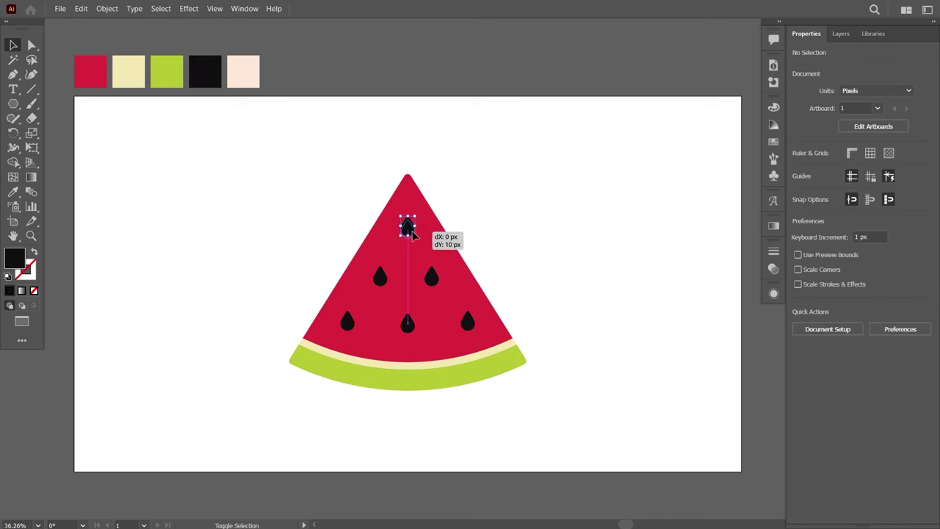
Group the six seeds into one unit, then select the whole watermelon slice
{"action": "left_click", "coordinate": [431, 278], "text": "shift"}
{"action": "left_click", "coordinate": [380, 277], "text": "shift"}
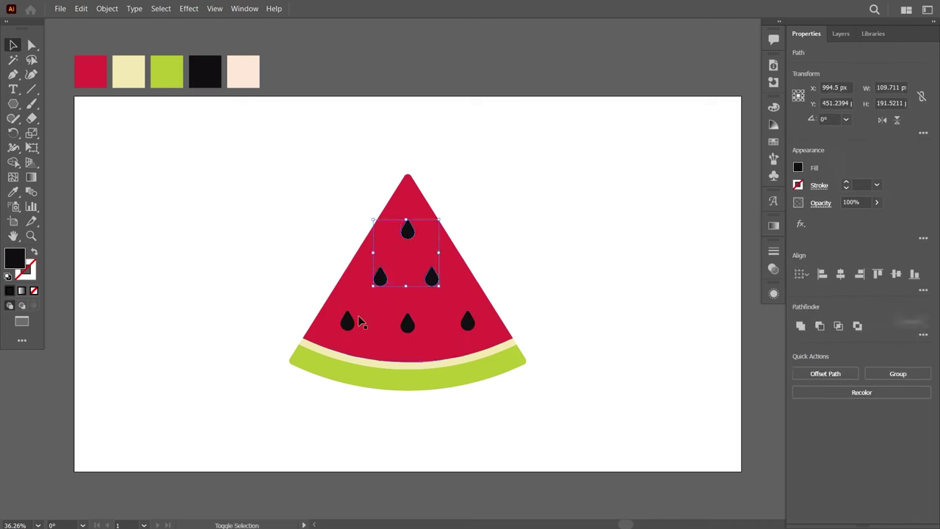
{"action": "left_click", "coordinate": [351, 326], "text": "shift"}
{"action": "left_click", "coordinate": [406, 326], "text": "shift"}
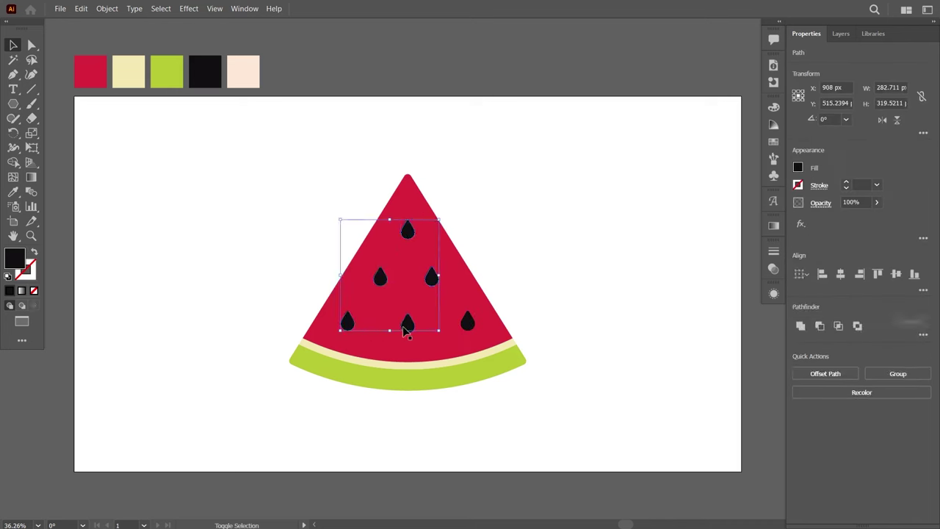
{"action": "left_click", "coordinate": [470, 324], "text": "shift"}
{"action": "right_click", "coordinate": [474, 329]}
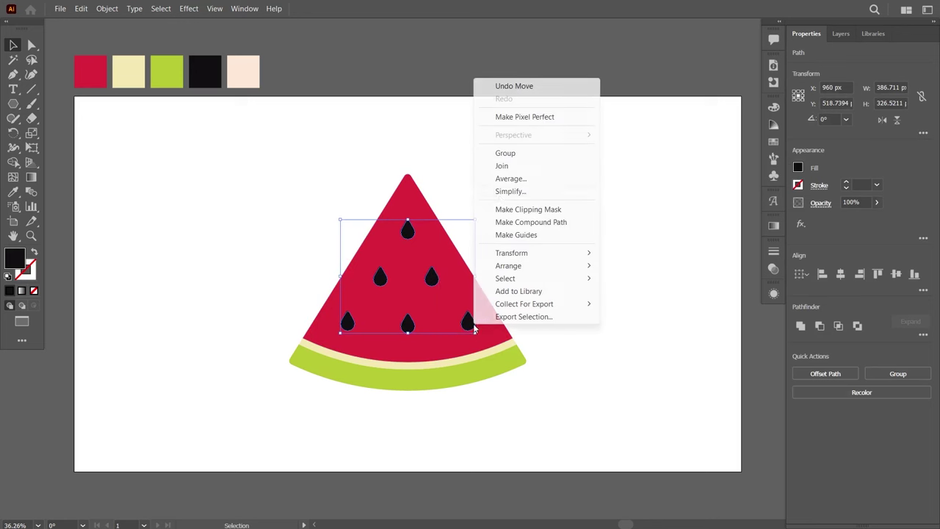
{"action": "left_click", "coordinate": [505, 153]}
{"action": "left_click", "coordinate": [578, 214]}
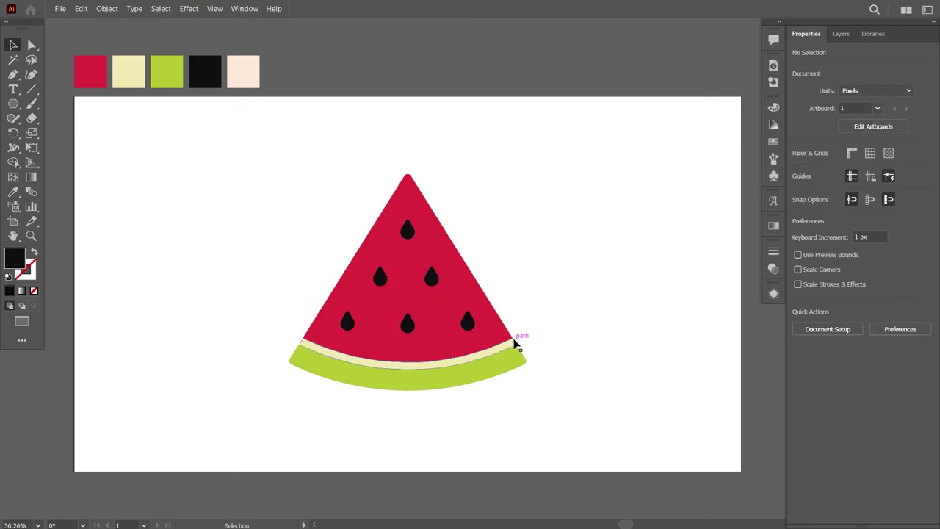
{"action": "left_click_drag", "start_coordinate": [532, 314], "coordinate": [505, 401]}
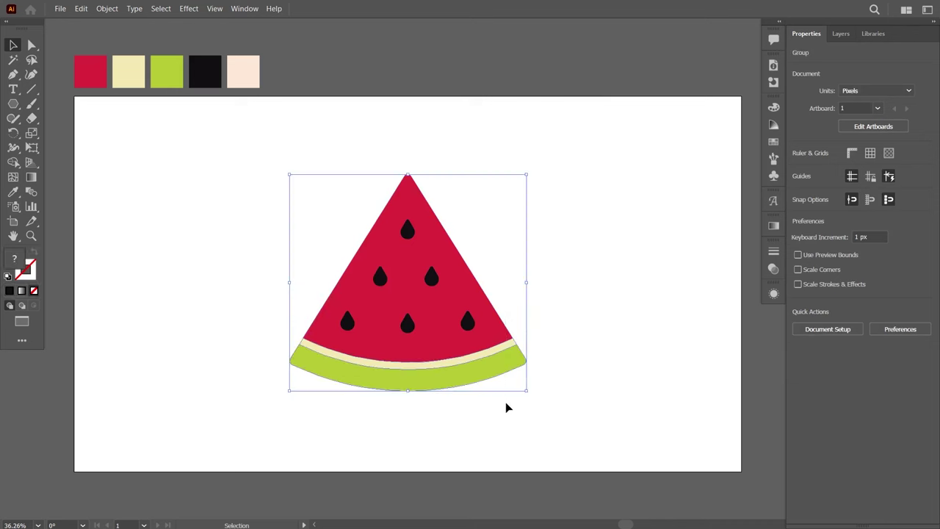
{"action": "left_click", "coordinate": [189, 9]}
{"action": "mouse_move", "coordinate": [220, 81]}
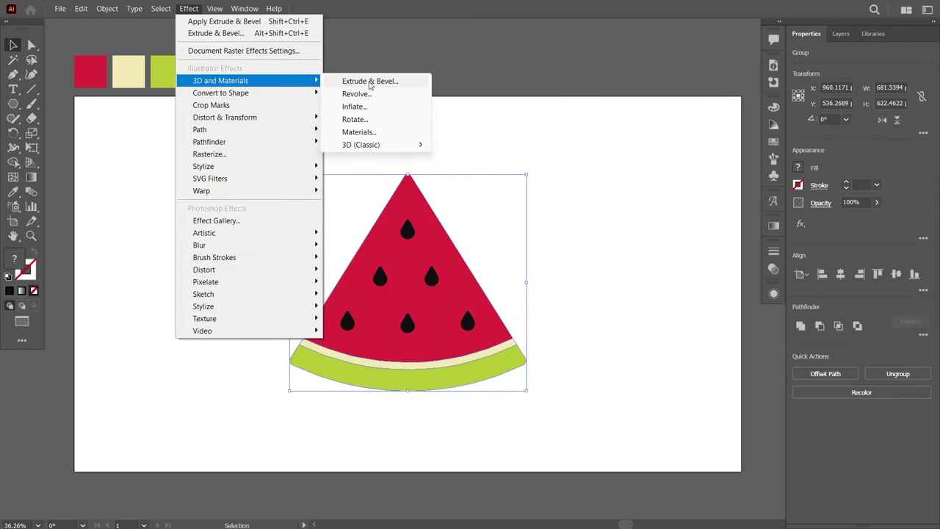
Give the slice an inflated 3D object with 140 px depth, 1% volume and Isometric Top rotation
{"action": "left_click", "coordinate": [370, 82]}
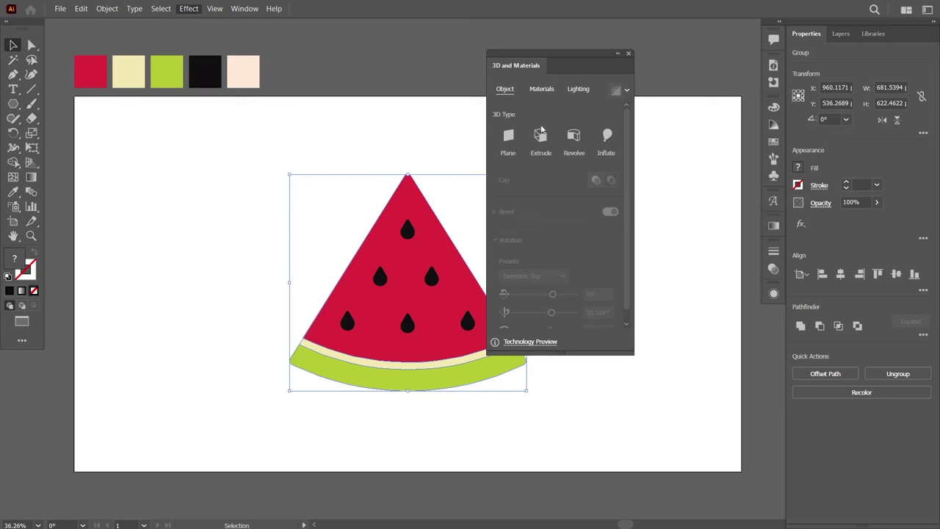
{"action": "left_click", "coordinate": [605, 137]}
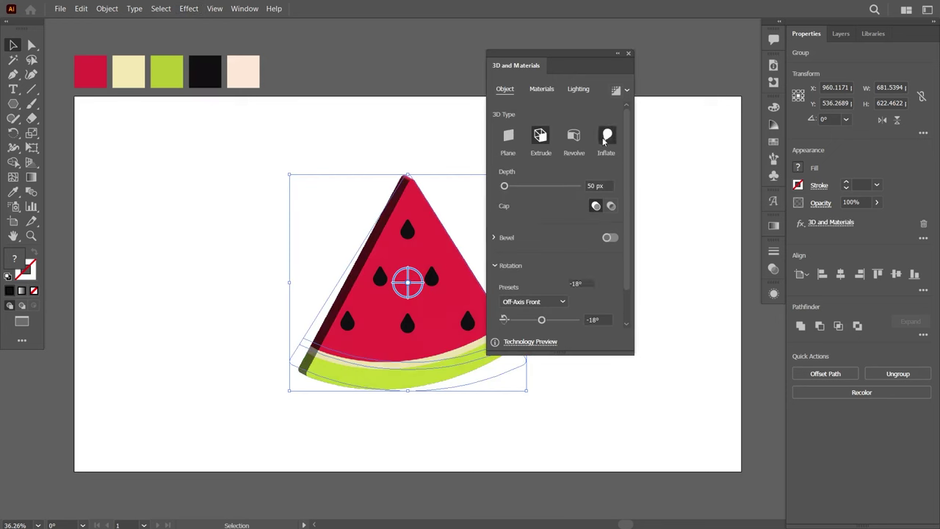
{"action": "left_click", "coordinate": [593, 185]}
{"action": "type", "text": "140"}
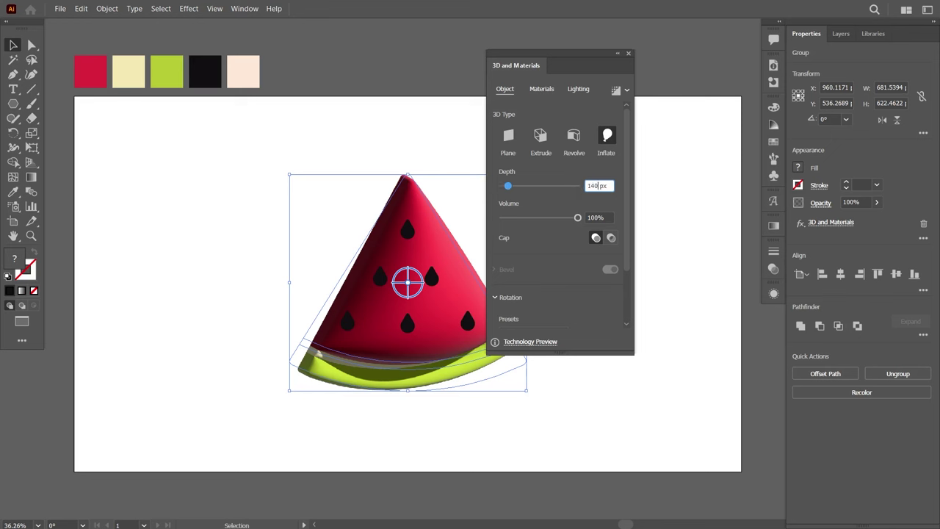
{"action": "left_click", "coordinate": [597, 218]}
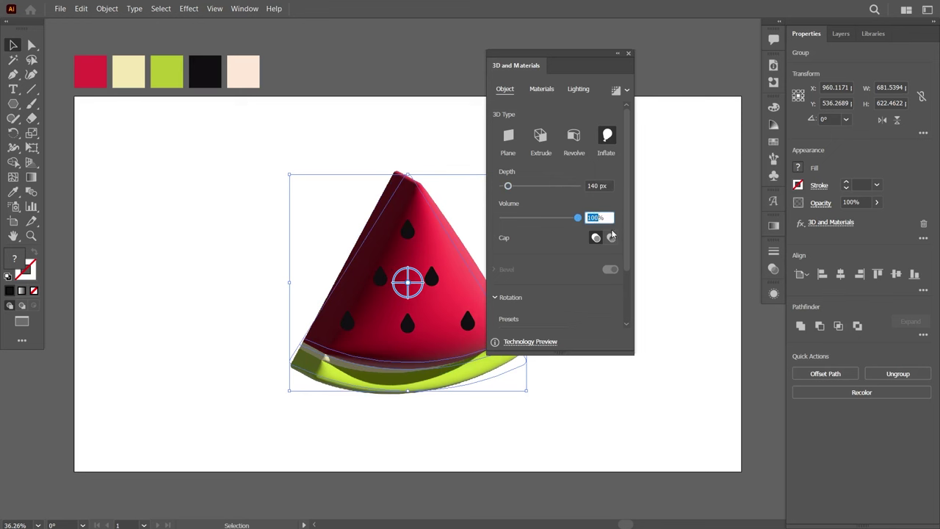
{"action": "type", "text": "1"}
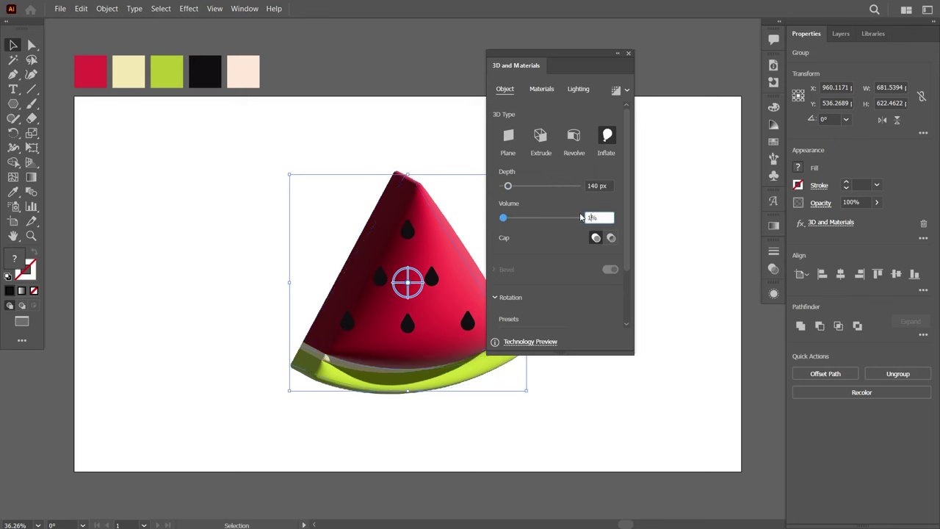
{"action": "key", "text": "Return"}
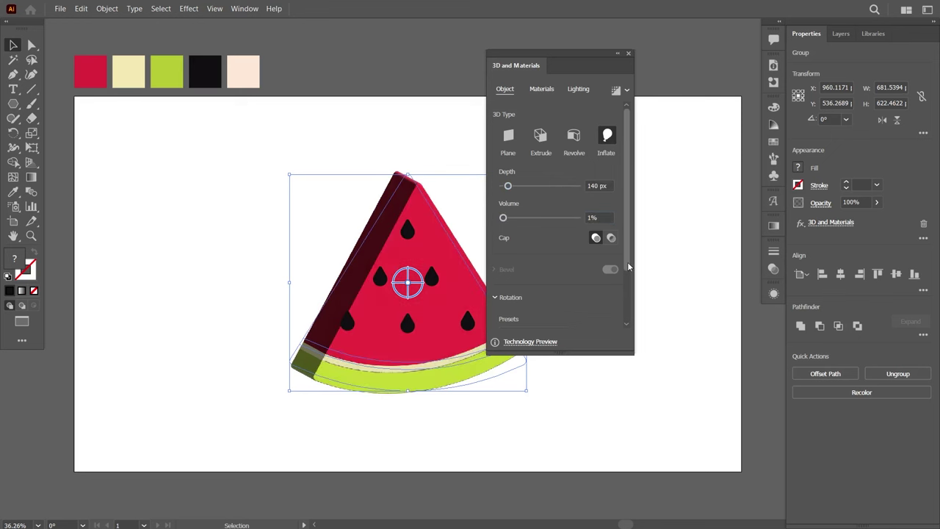
{"action": "left_click_drag", "start_coordinate": [626, 294], "coordinate": [628, 351]}
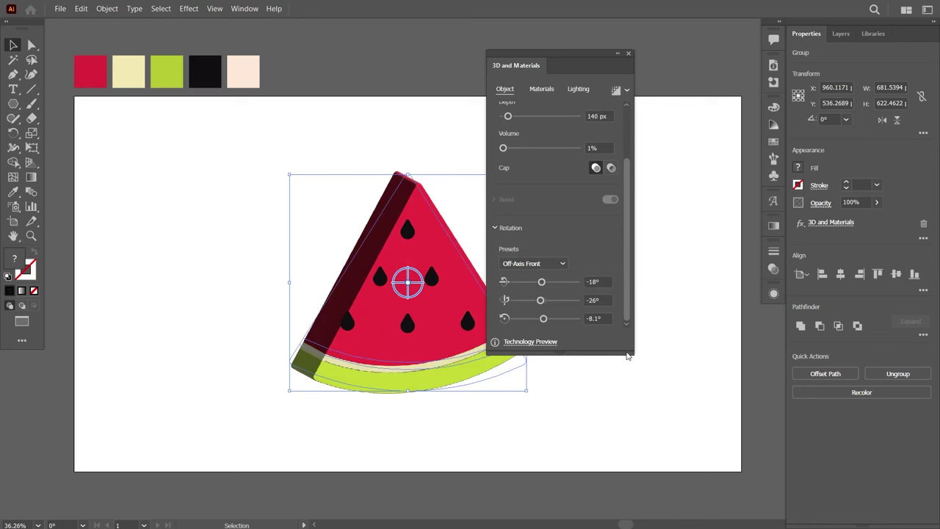
{"action": "left_click", "coordinate": [561, 263]}
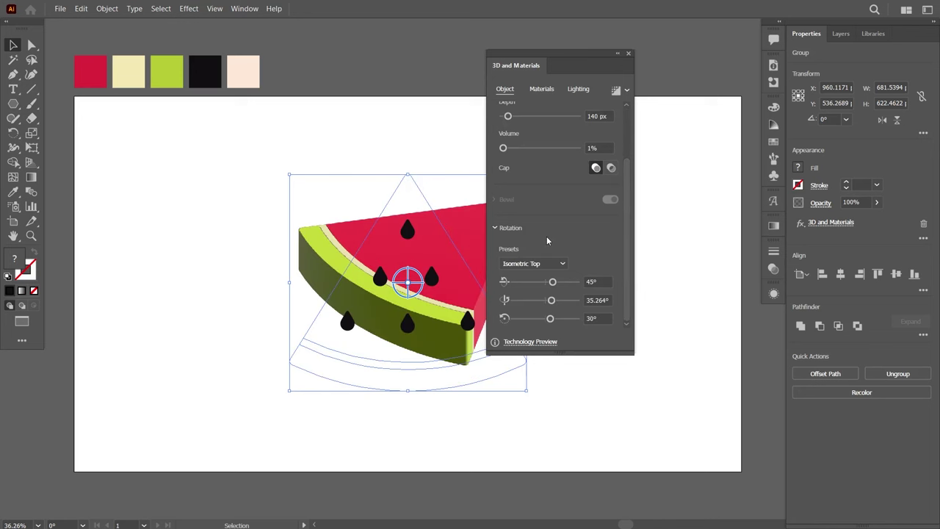
Set the 3D material's Metallic base property to 0.1, keeping roughness at 0.4
{"action": "left_click", "coordinate": [545, 89]}
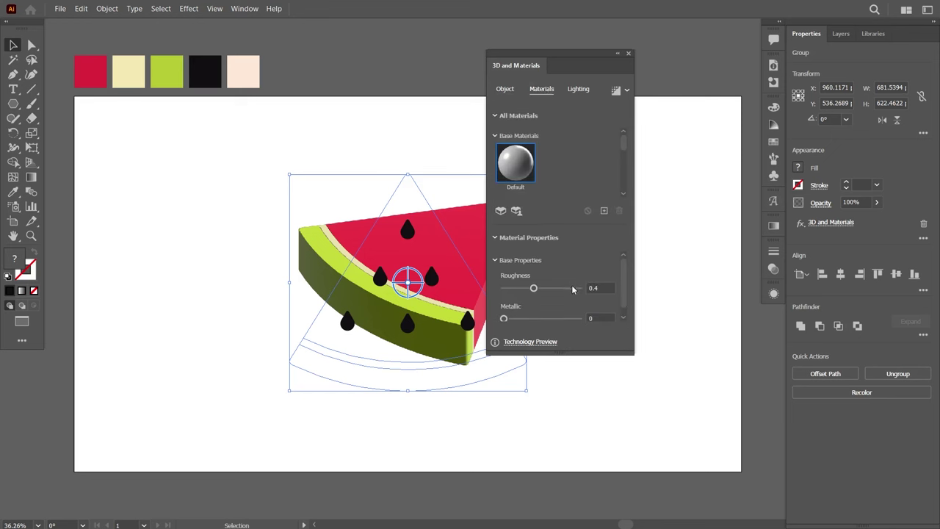
{"action": "left_click", "coordinate": [591, 319]}
{"action": "type", "text": ".1"}
{"action": "scroll", "coordinate": [622, 291], "scroll_direction": "down", "scroll_amount": 1}
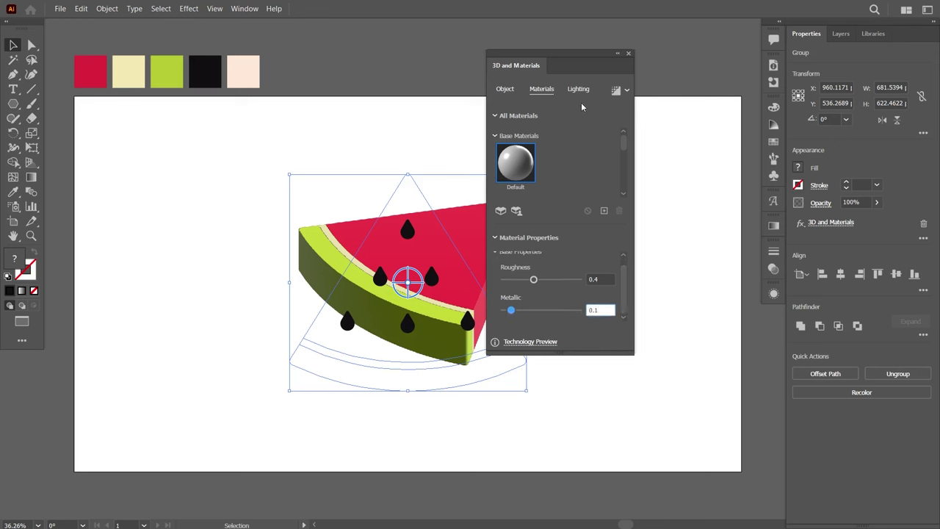
{"action": "left_click", "coordinate": [579, 90]}
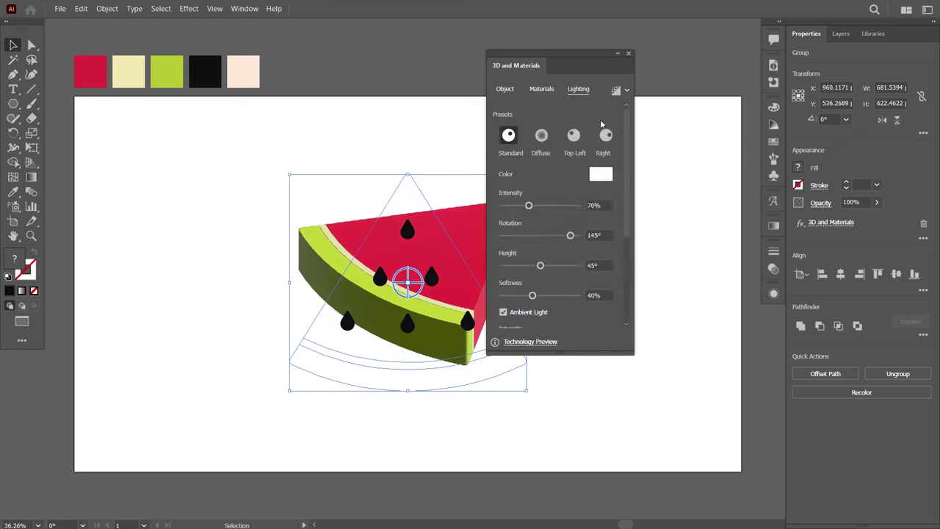
Light the watermelon with the Right preset and add a Behind Object shadow with 159% bounds
{"action": "left_click", "coordinate": [607, 136]}
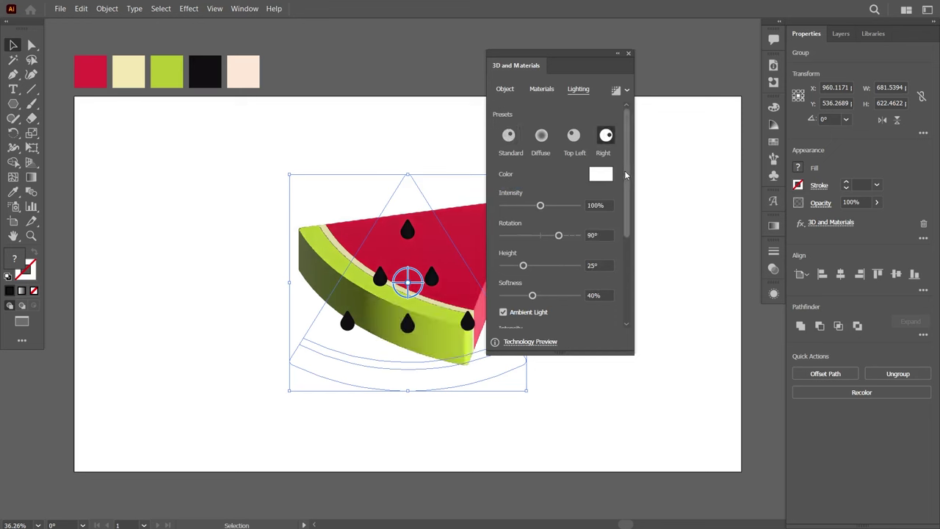
{"action": "left_click_drag", "start_coordinate": [626, 175], "coordinate": [625, 238]}
{"action": "left_click", "coordinate": [613, 248]}
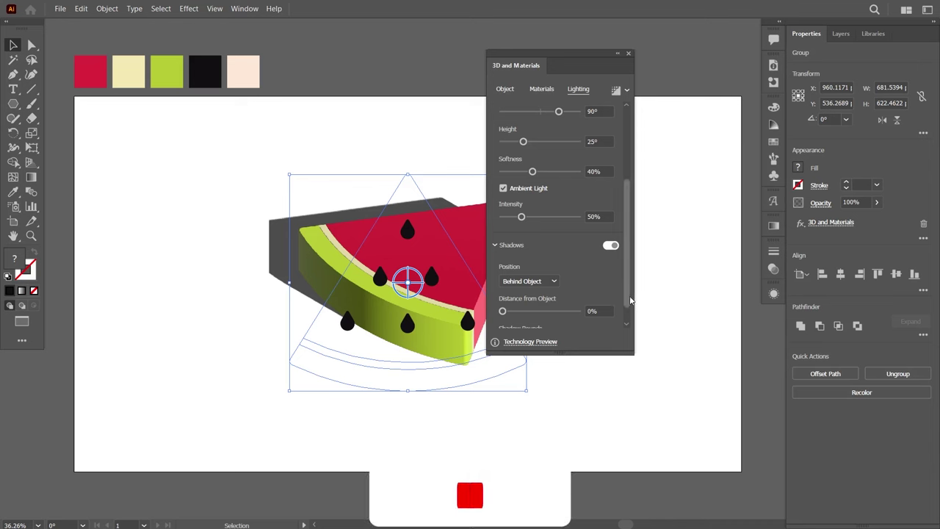
{"action": "left_click", "coordinate": [625, 324]}
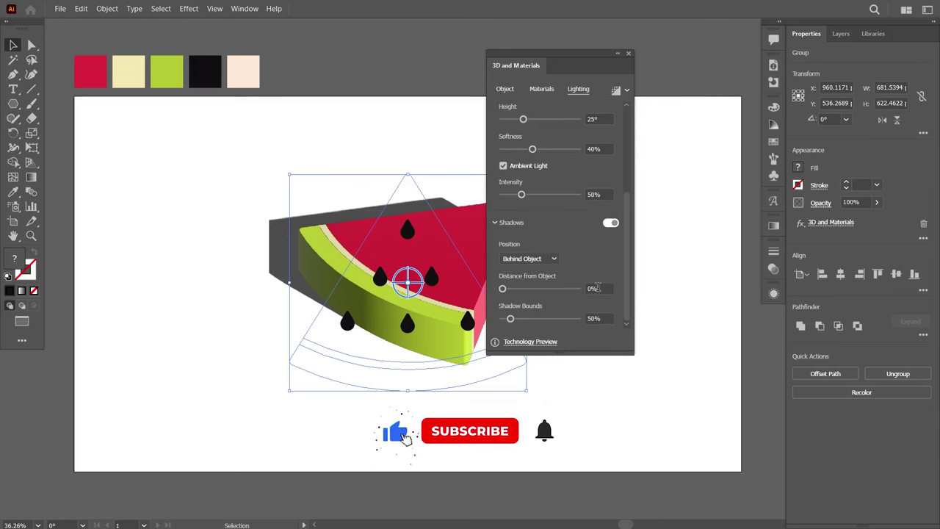
{"action": "left_click", "coordinate": [595, 318]}
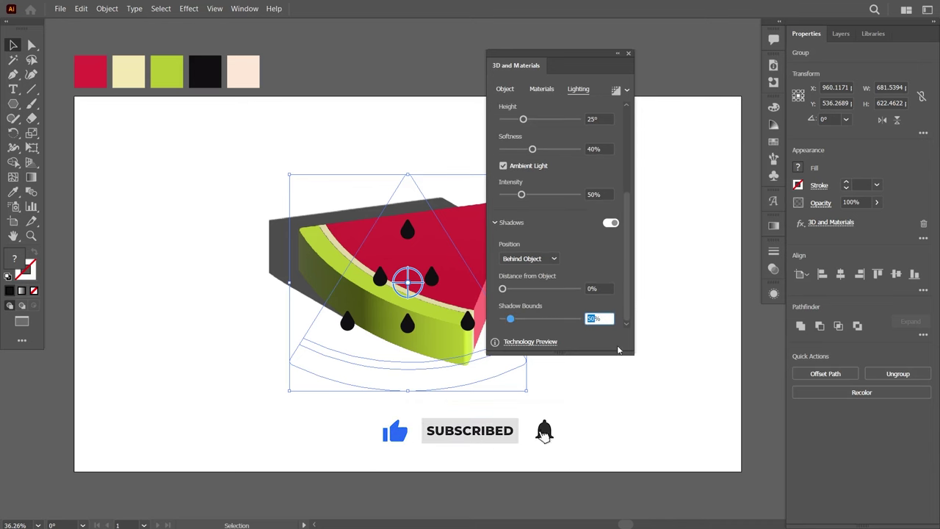
{"action": "type", "text": "159"}
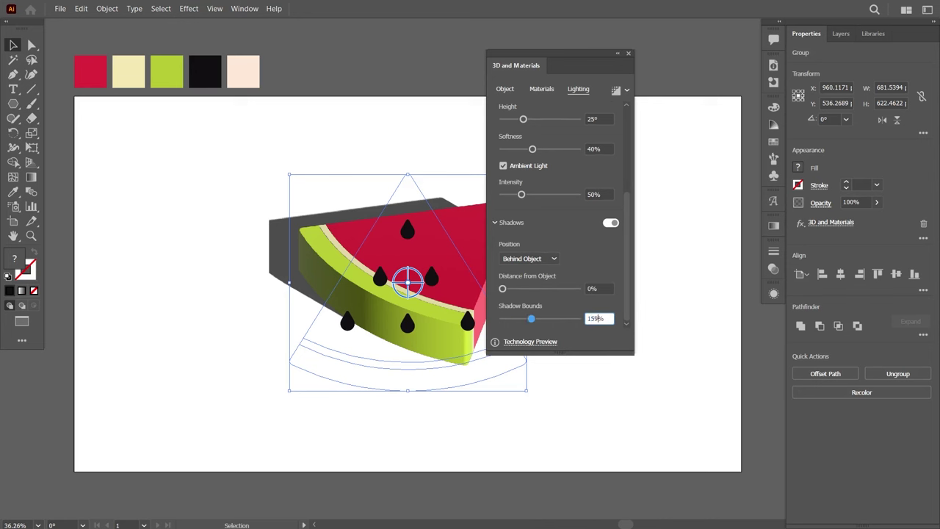
{"action": "key", "text": "Return"}
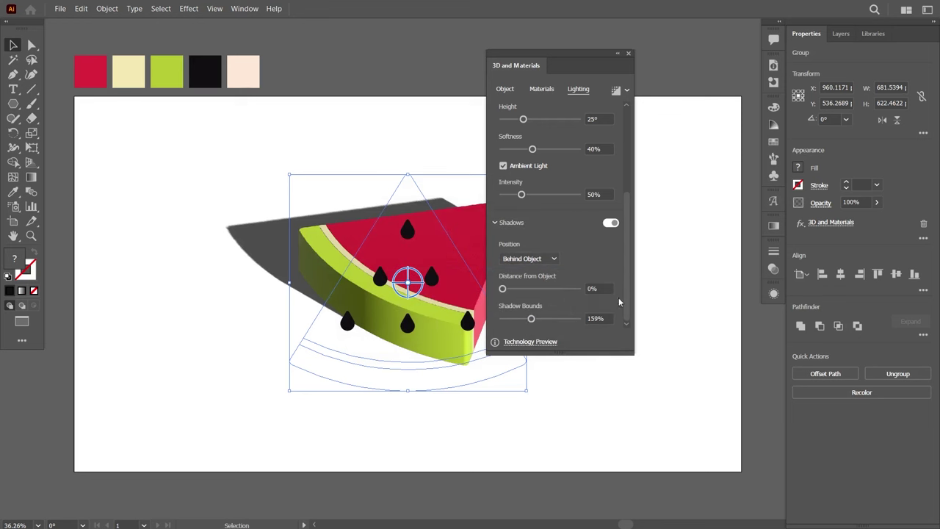
Render the lit watermelon with ray tracing
{"action": "left_click_drag", "start_coordinate": [627, 298], "coordinate": [629, 266]}
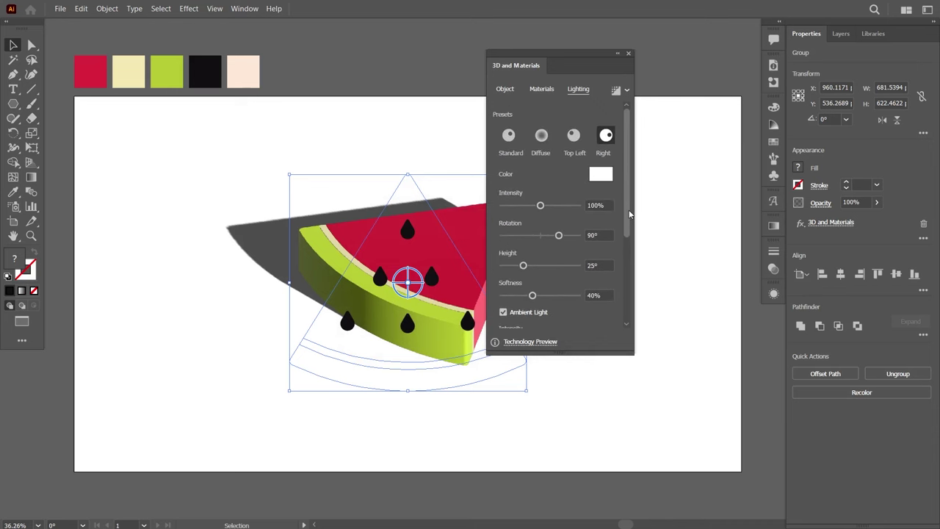
{"action": "scroll", "coordinate": [630, 265], "scroll_direction": "down", "scroll_amount": 3}
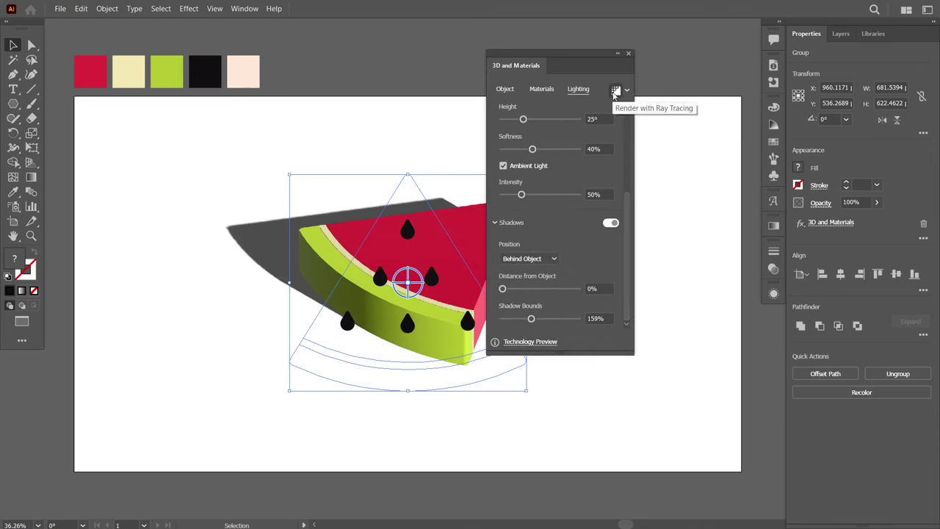
{"action": "left_click", "coordinate": [616, 90]}
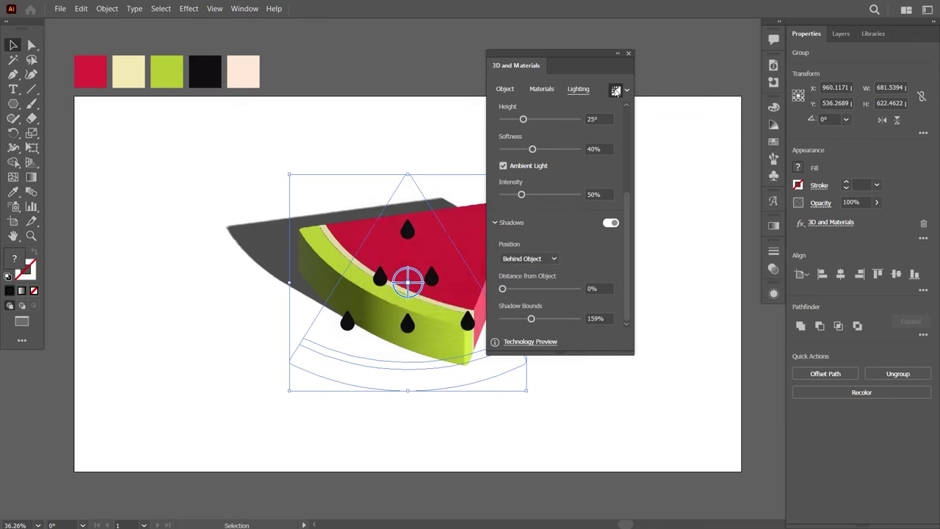
Re-render the watermelon at Medium ray-tracing quality and close the 3D and Materials panel
{"action": "left_click", "coordinate": [626, 91]}
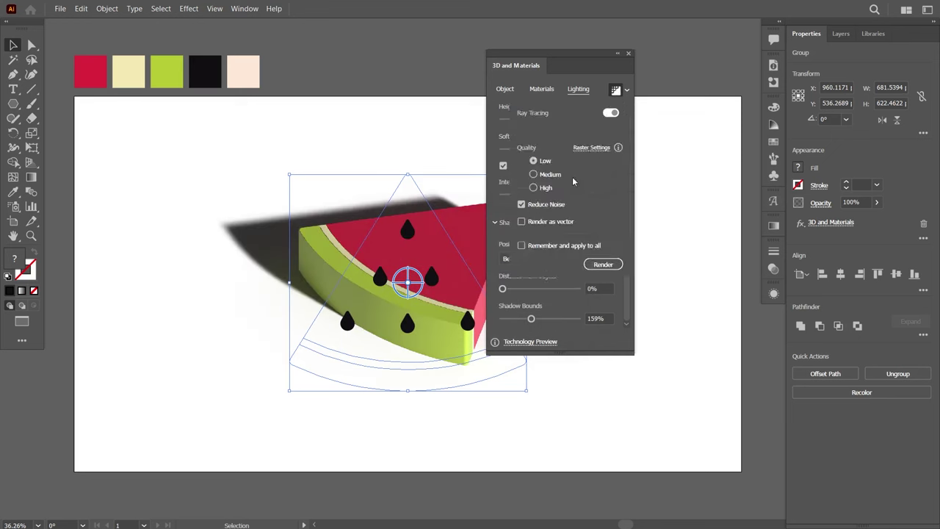
{"action": "left_click", "coordinate": [551, 174]}
{"action": "left_click", "coordinate": [598, 264]}
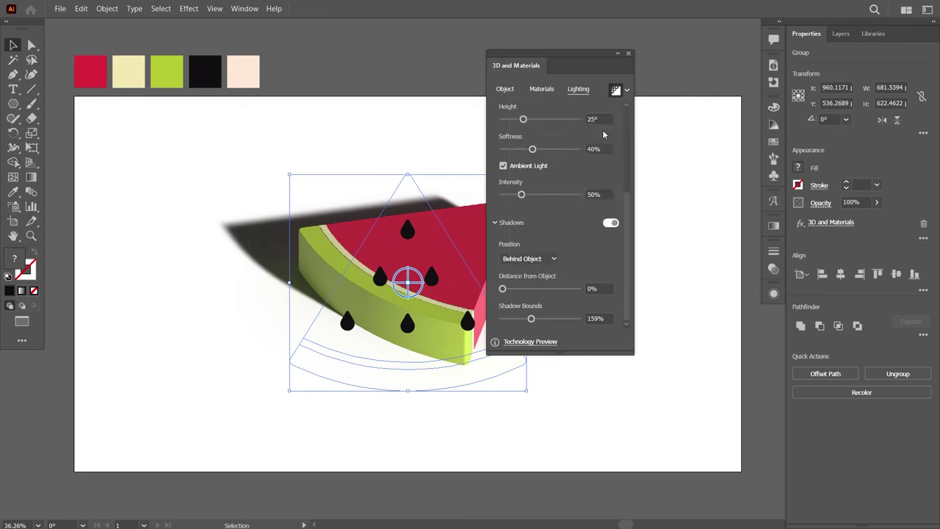
{"action": "left_click", "coordinate": [627, 91]}
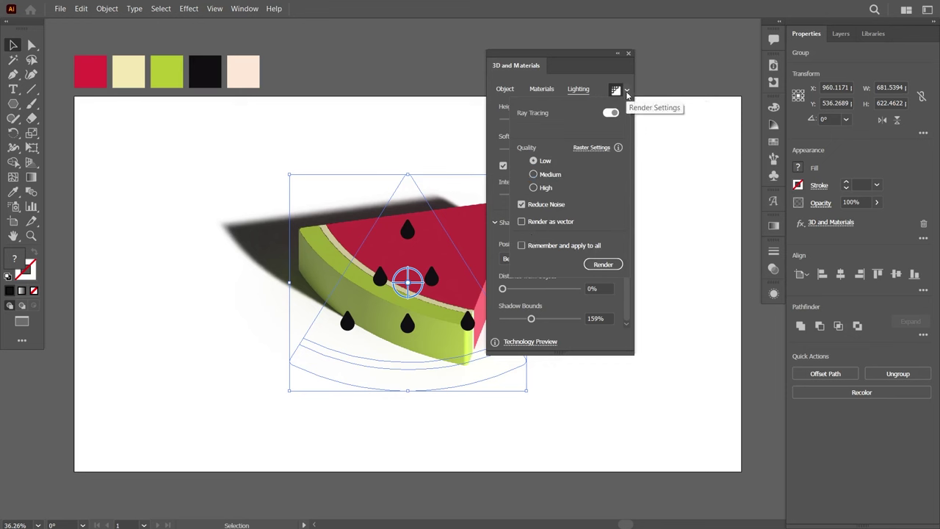
{"action": "left_click", "coordinate": [627, 91]}
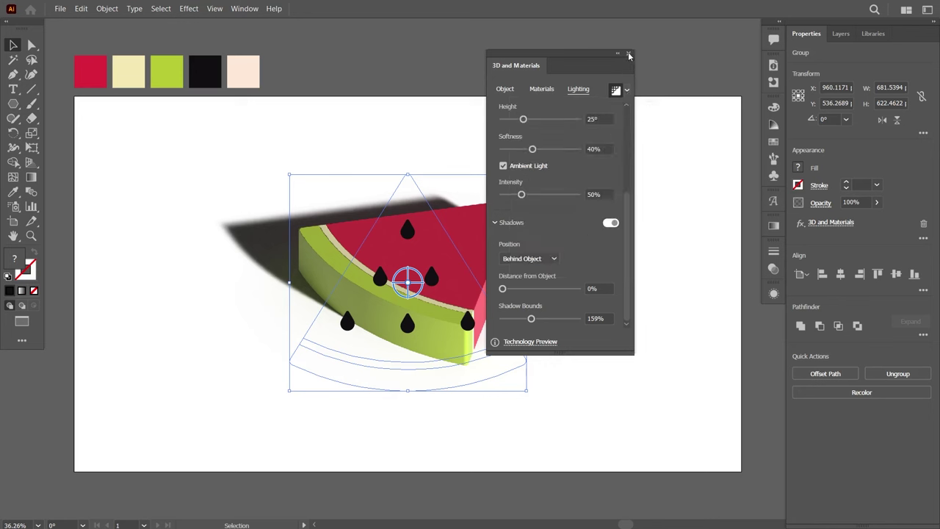
{"action": "left_click", "coordinate": [628, 54]}
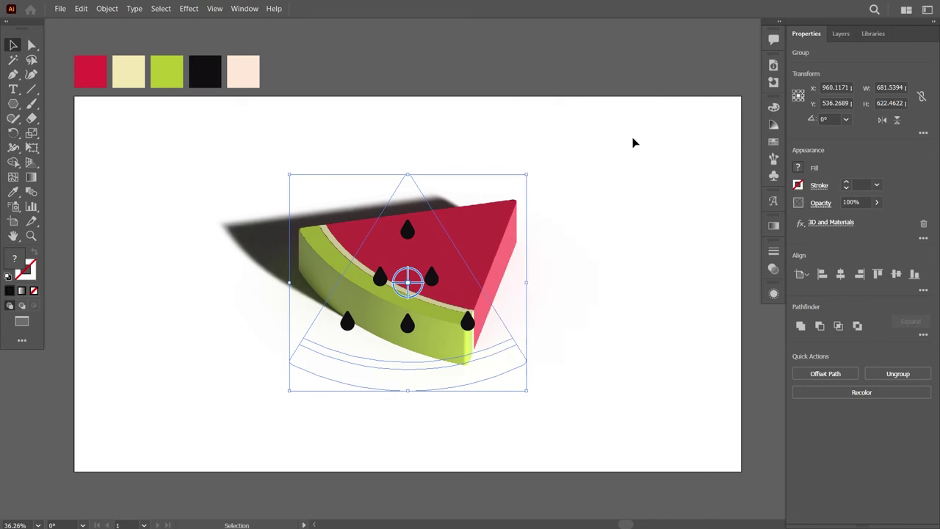
Select the black seed group and apply a 3D and Materials effect to it
{"action": "left_click", "coordinate": [629, 218]}
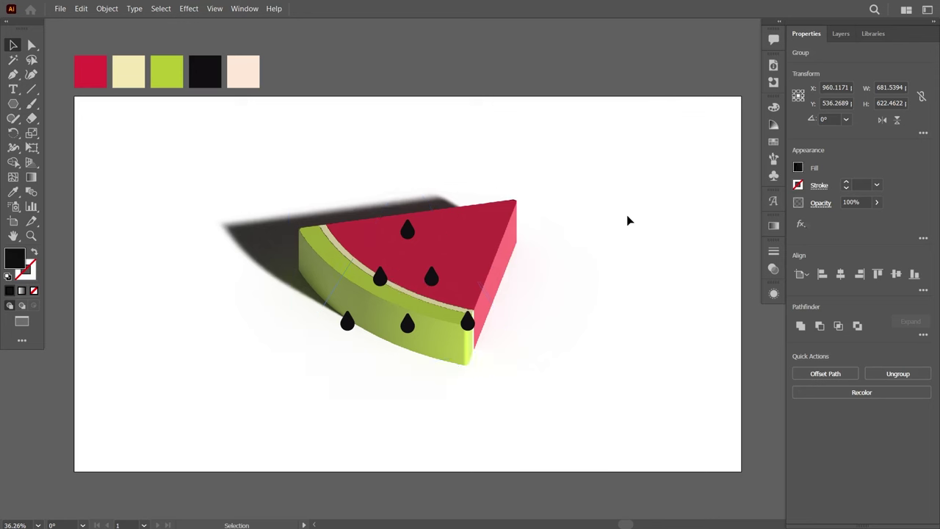
{"action": "left_click", "coordinate": [433, 280]}
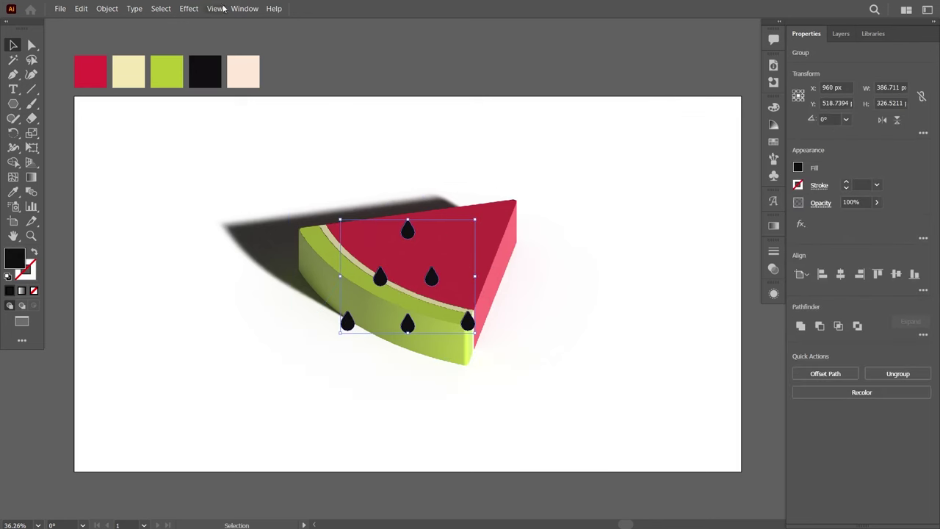
{"action": "left_click", "coordinate": [188, 9]}
{"action": "mouse_move", "coordinate": [221, 80]}
{"action": "left_click", "coordinate": [350, 84]}
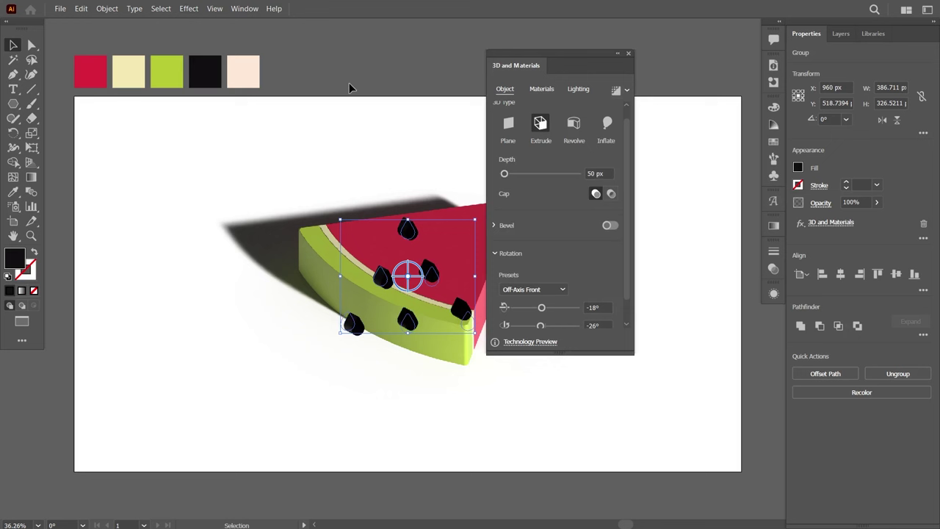
Switch the seeds to Inflate with 2 px depth and 44% volume
{"action": "left_click", "coordinate": [607, 125]}
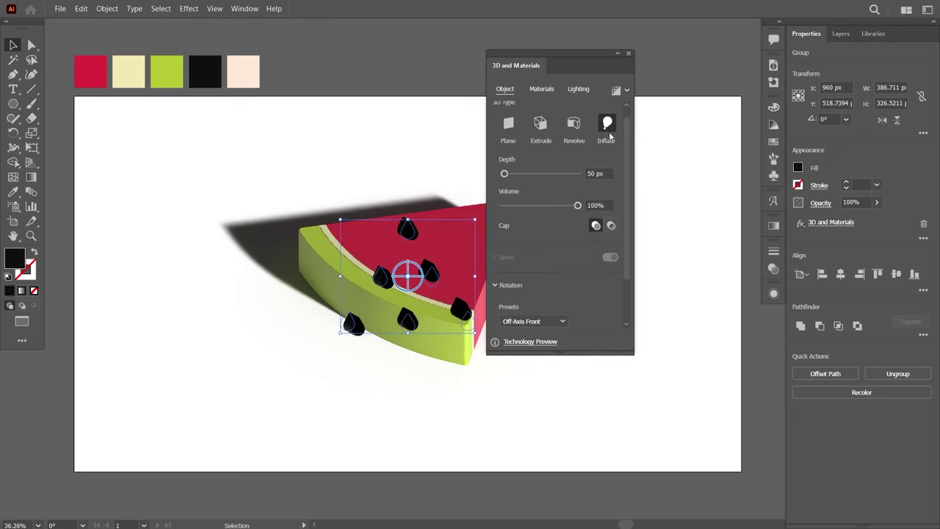
{"action": "left_click", "coordinate": [588, 174]}
{"action": "type", "text": "2"}
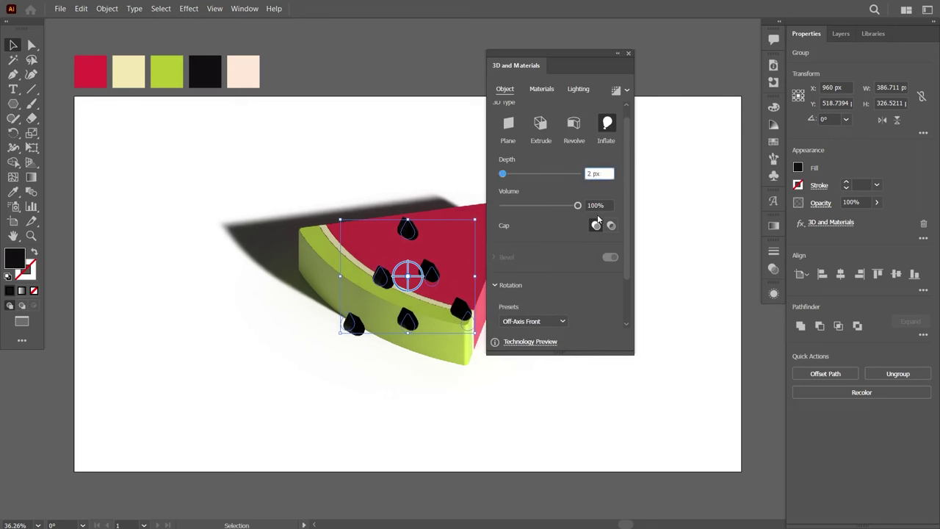
{"action": "key", "text": "Return"}
{"action": "left_click", "coordinate": [595, 205]}
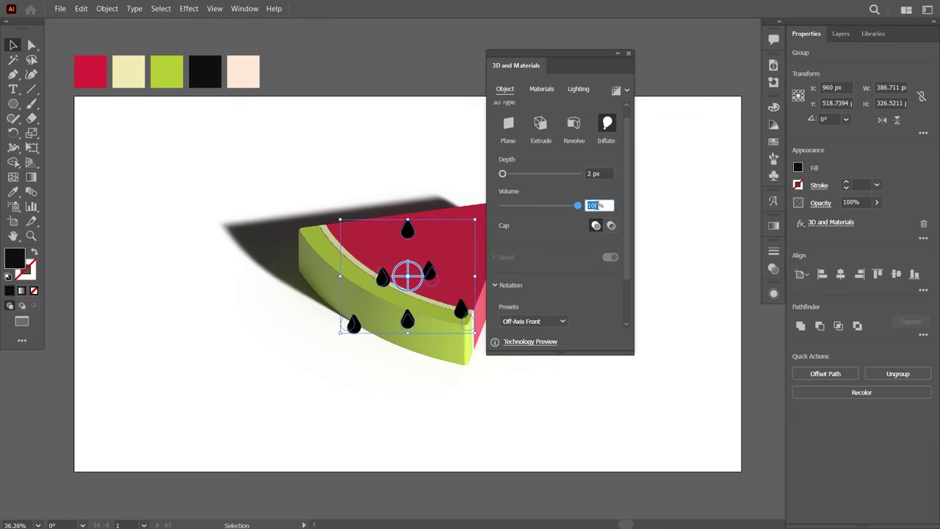
{"action": "type", "text": "44"}
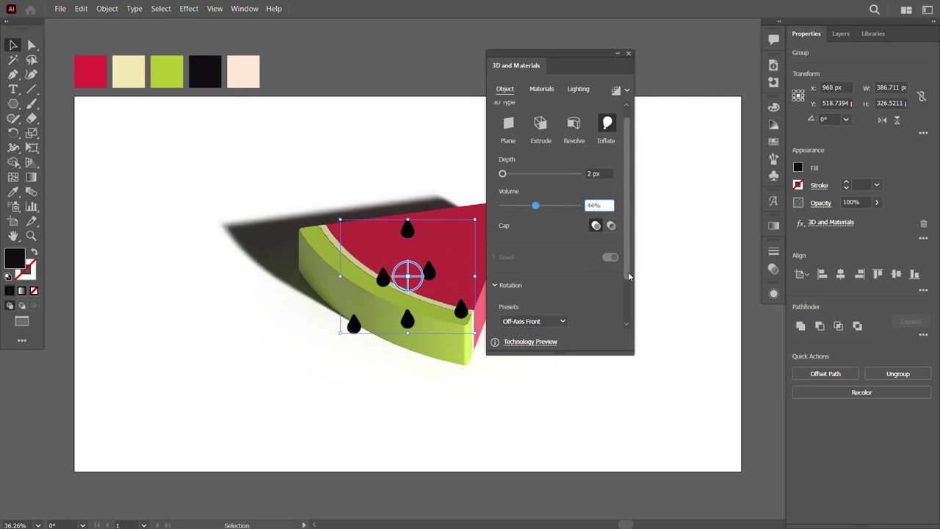
{"action": "key", "text": "Return"}
Tilt the seeds to the Isometric Top rotation preset
{"action": "scroll", "coordinate": [625, 319], "scroll_direction": "down", "scroll_amount": 2}
{"action": "scroll", "coordinate": [625, 323], "scroll_direction": "down", "scroll_amount": 2}
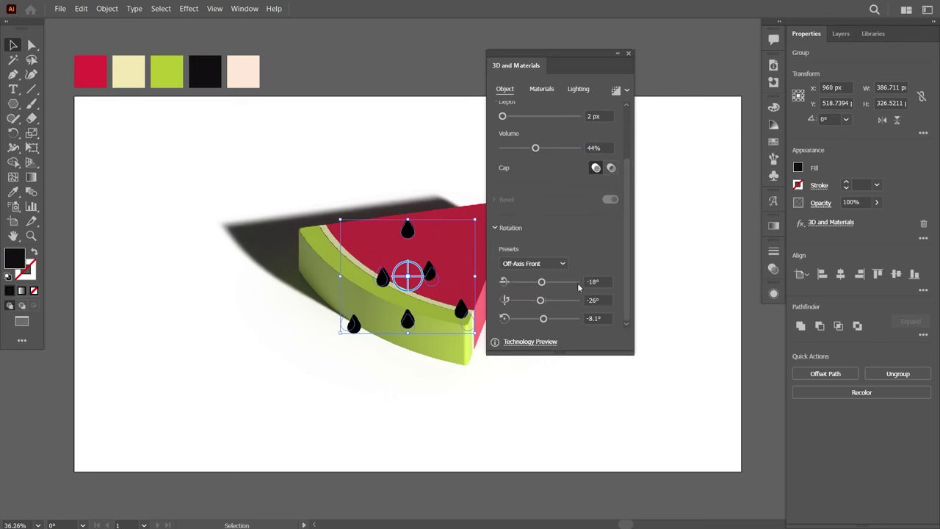
{"action": "left_click", "coordinate": [562, 263]}
{"action": "left_click", "coordinate": [547, 236]}
{"action": "left_click", "coordinate": [542, 89]}
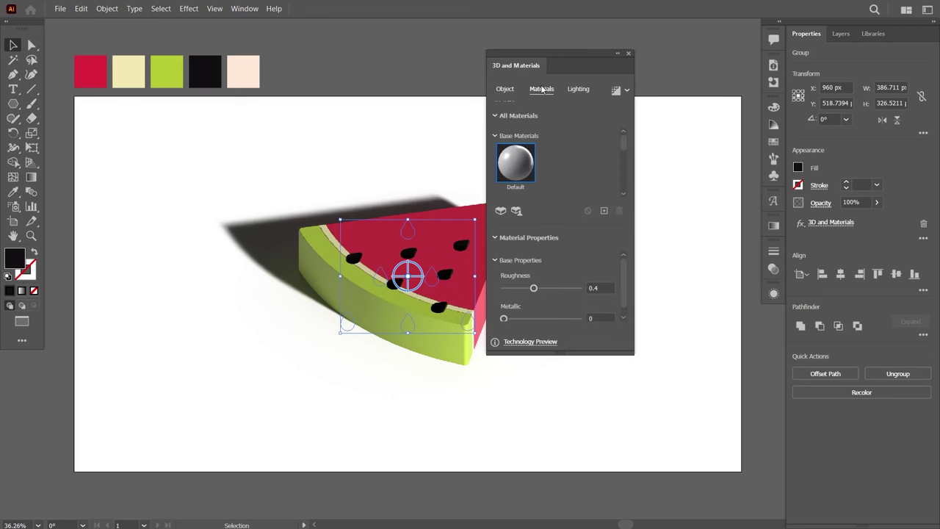
Give the seed material 0.36 roughness and 0.08 metallic
{"action": "left_click", "coordinate": [602, 287]}
{"action": "key", "text": "BackSpace"}
{"action": "type", "text": "36"}
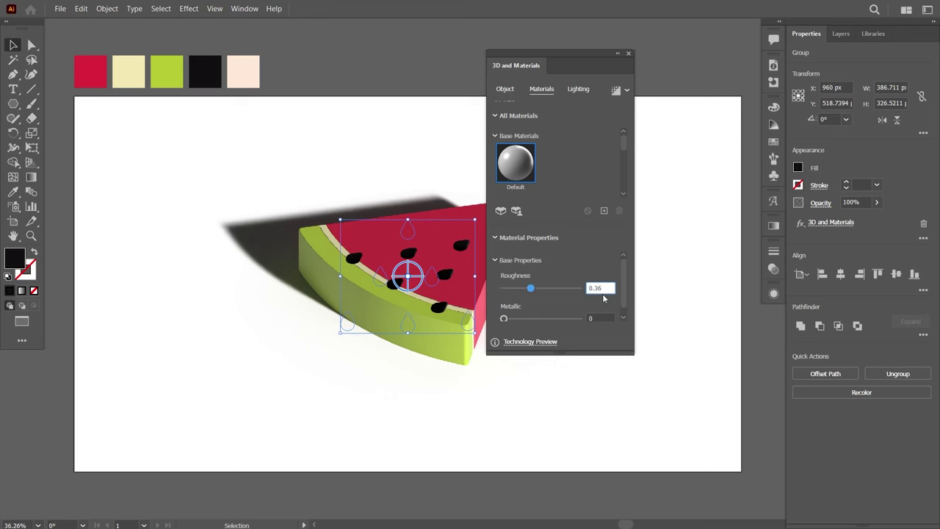
{"action": "left_click", "coordinate": [598, 317]}
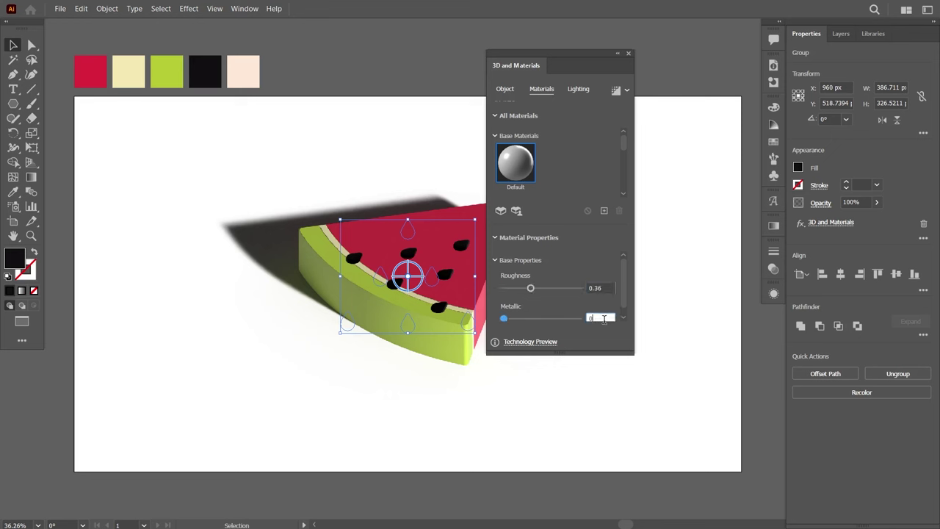
{"action": "type", "text": "0.08"}
{"action": "scroll", "coordinate": [624, 280], "scroll_direction": "down", "scroll_amount": 1}
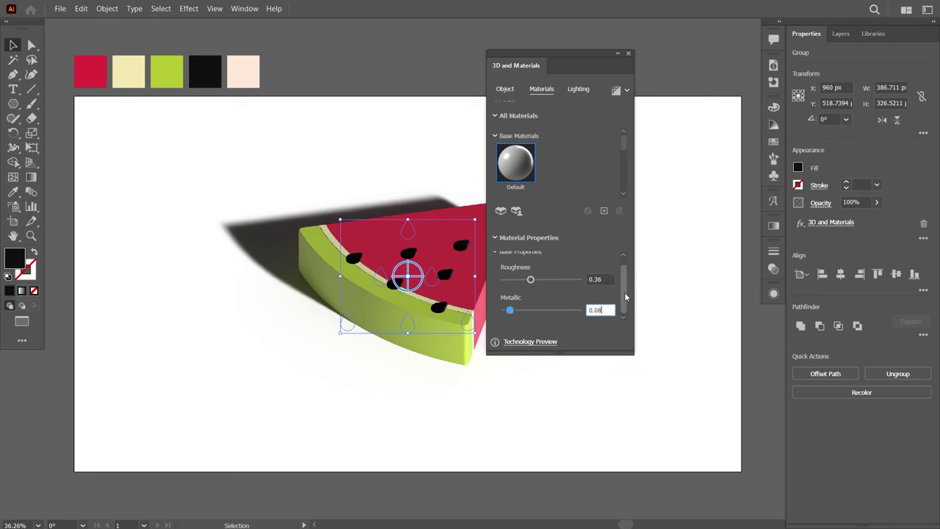
{"action": "left_click", "coordinate": [578, 89]}
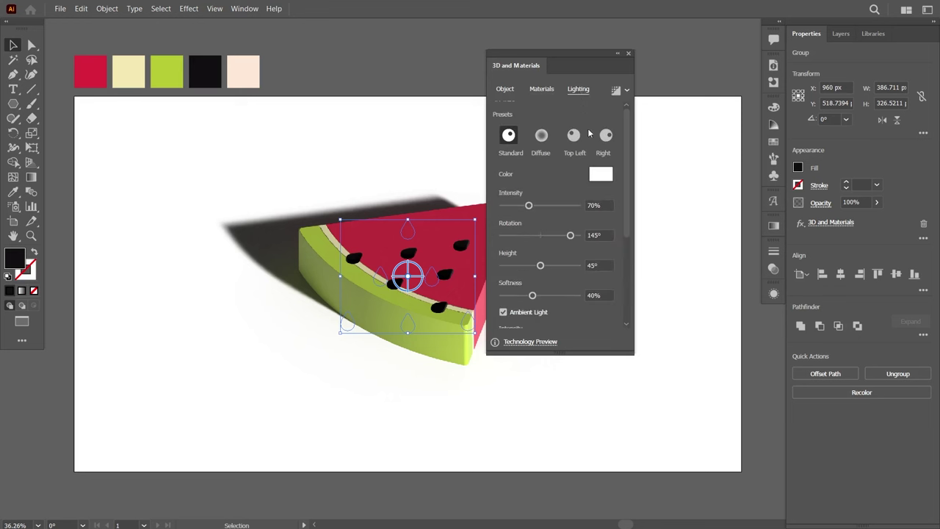
Render the seeds with Medium ray tracing, close the 3D panel, and drag the seeds up-right
{"action": "left_click_drag", "start_coordinate": [626, 205], "coordinate": [627, 270]}
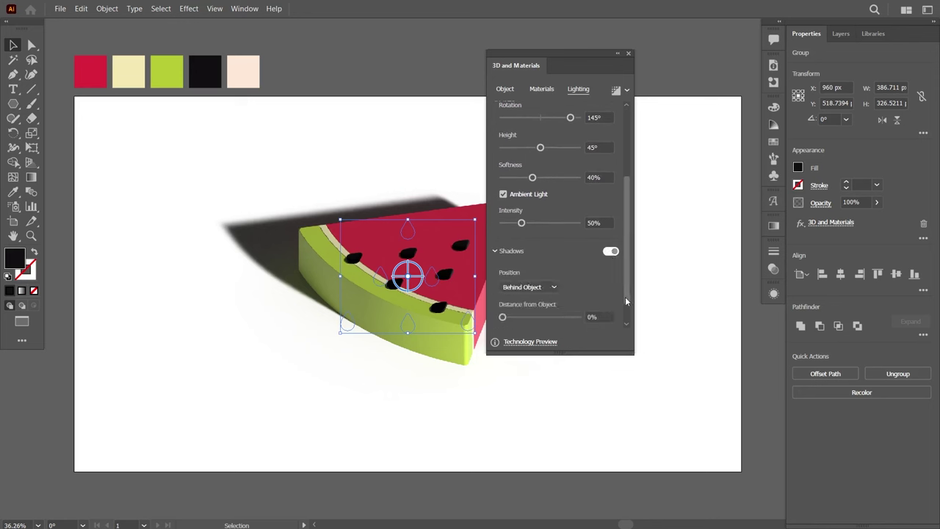
{"action": "left_click_drag", "start_coordinate": [625, 296], "coordinate": [625, 319]}
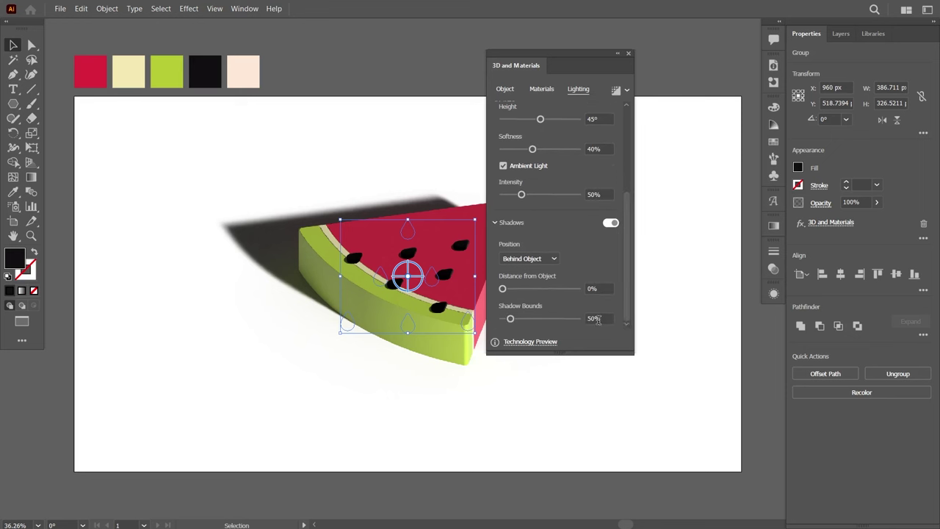
{"action": "left_click_drag", "start_coordinate": [626, 254], "coordinate": [627, 161]}
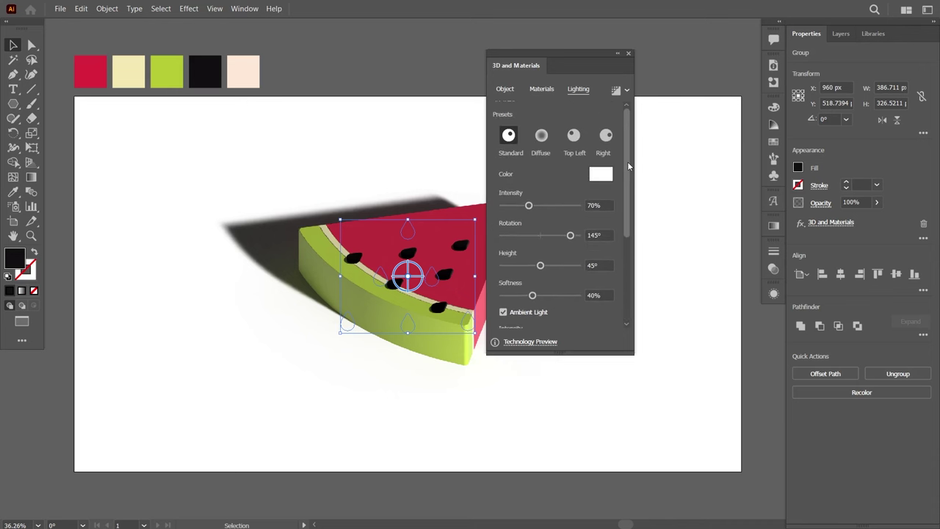
{"action": "left_click", "coordinate": [617, 91]}
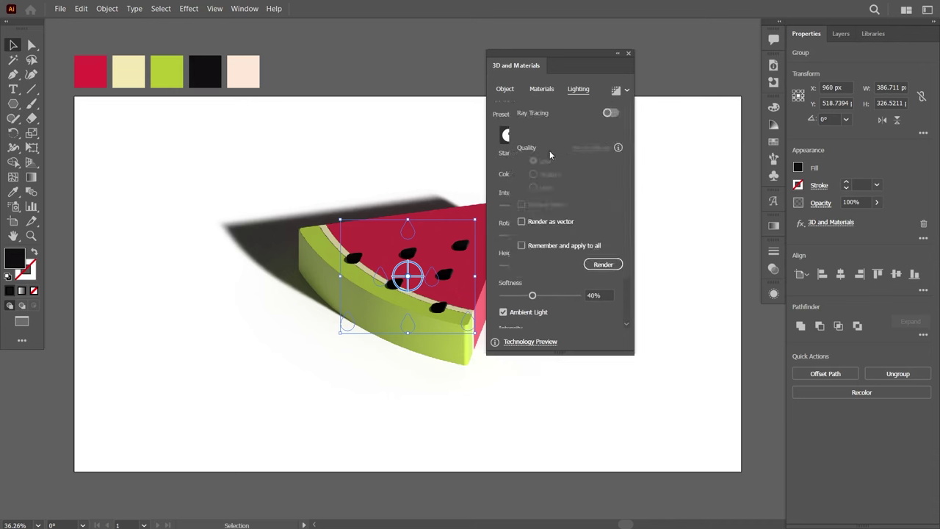
{"action": "left_click", "coordinate": [611, 113]}
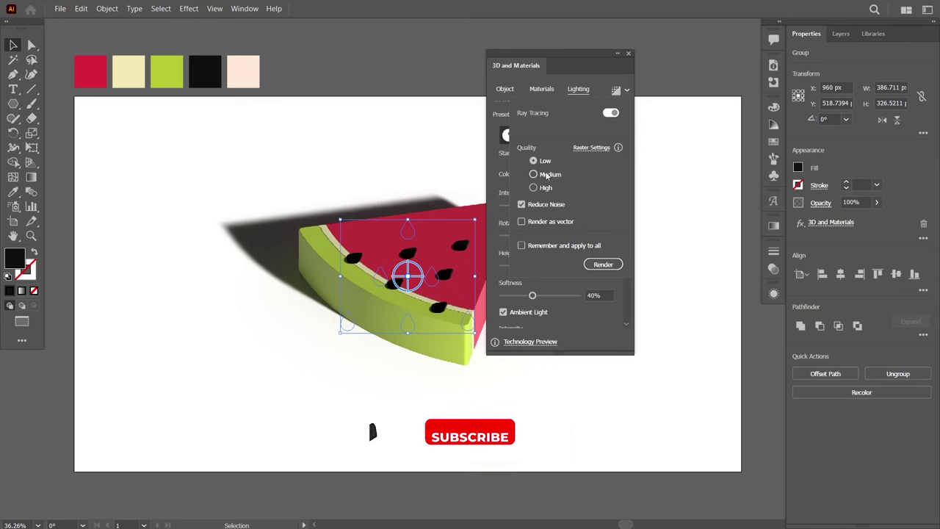
{"action": "left_click", "coordinate": [601, 264]}
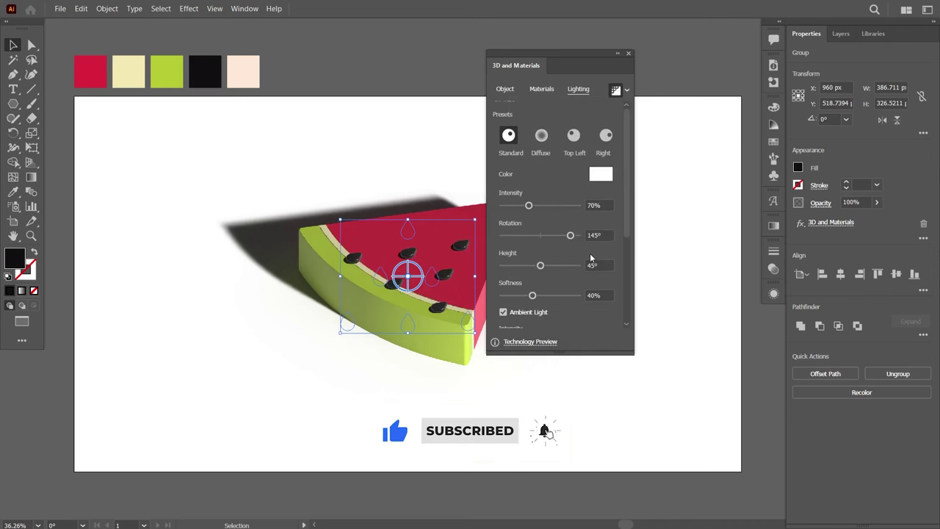
{"action": "left_click", "coordinate": [629, 54]}
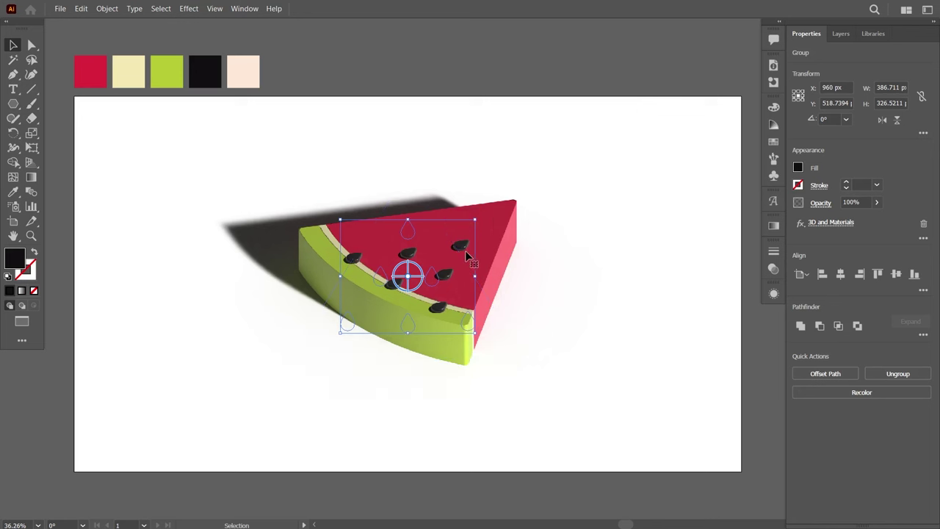
{"action": "mouse_move", "coordinate": [457, 261]}
{"action": "left_mouse_down"}
{"action": "mouse_move", "coordinate": [467, 241]}
{"action": "mouse_move", "coordinate": [482, 239]}
{"action": "mouse_move", "coordinate": [475, 229]}
{"action": "left_mouse_up"}
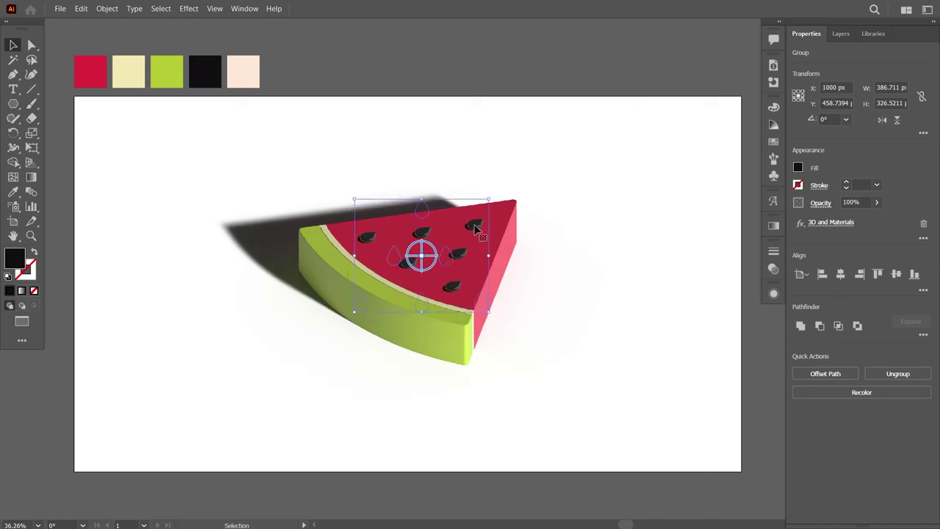
Select the whole watermelon group, hide its selection edges, then deselect it
{"action": "left_click", "coordinate": [557, 242]}
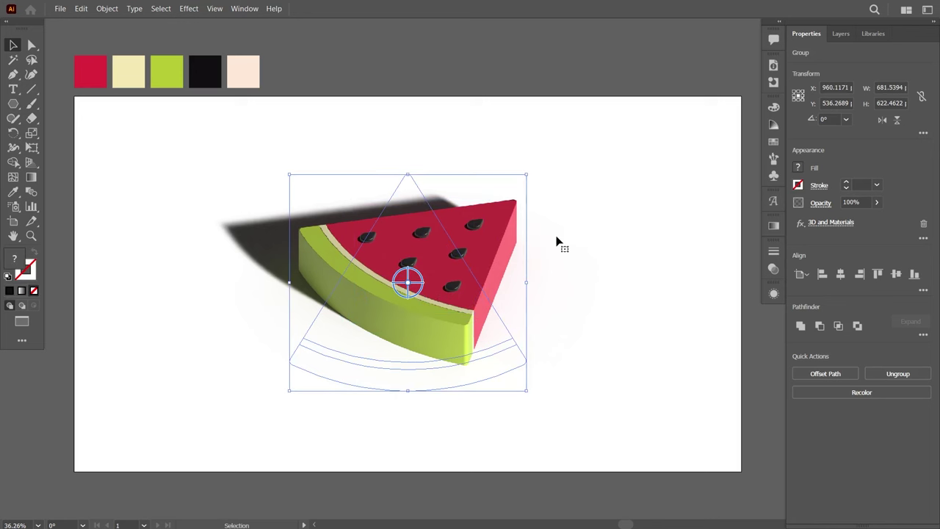
{"action": "key", "text": "ctrl+h"}
{"action": "left_click", "coordinate": [623, 269]}
{"action": "left_click", "coordinate": [14, 104]}
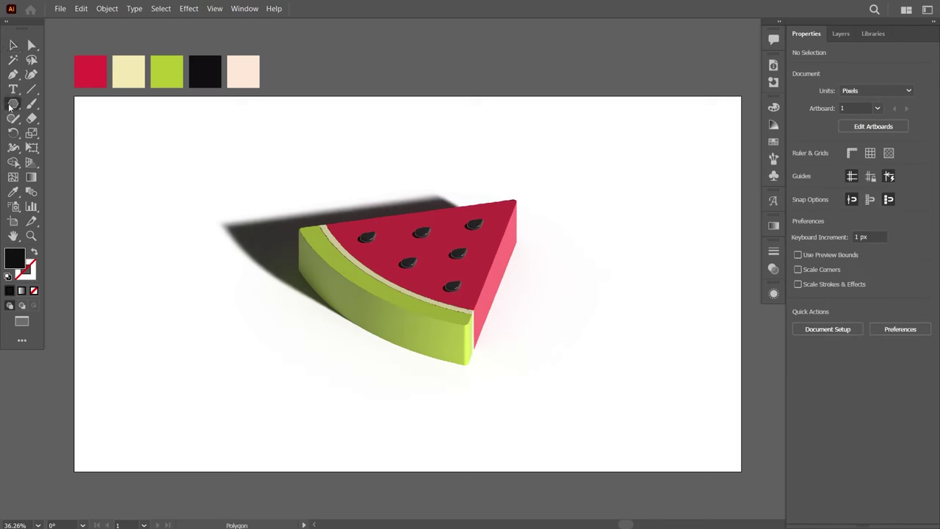
{"action": "left_click", "coordinate": [38, 107]}
Create a 1920 × 1080 px rectangle centred horizontally and vertically on the artboard
{"action": "left_click", "coordinate": [112, 178]}
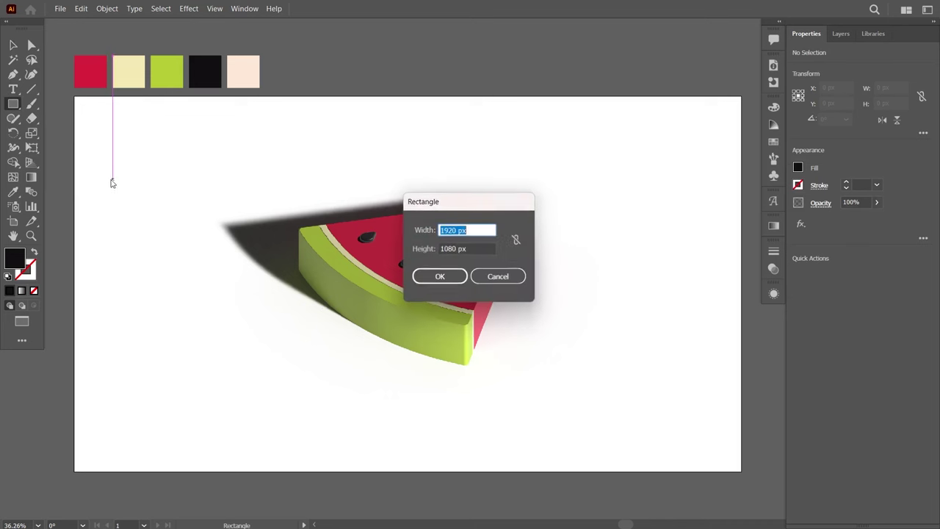
{"action": "left_click", "coordinate": [440, 277]}
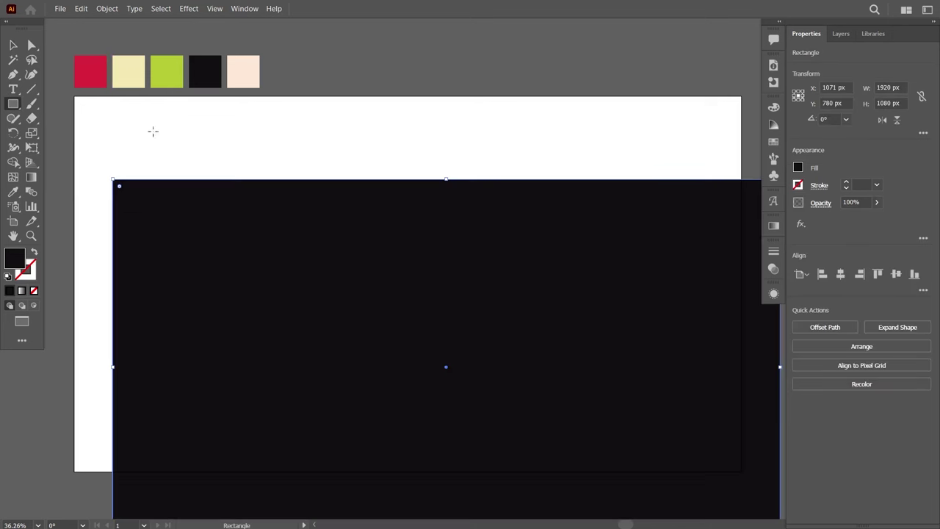
{"action": "left_click", "coordinate": [14, 46]}
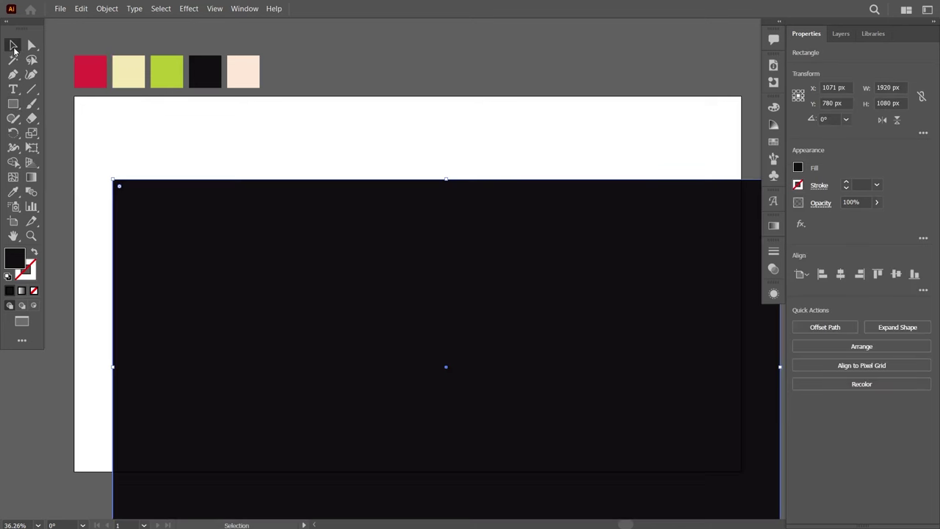
{"action": "left_click", "coordinate": [840, 274]}
{"action": "left_click", "coordinate": [896, 274]}
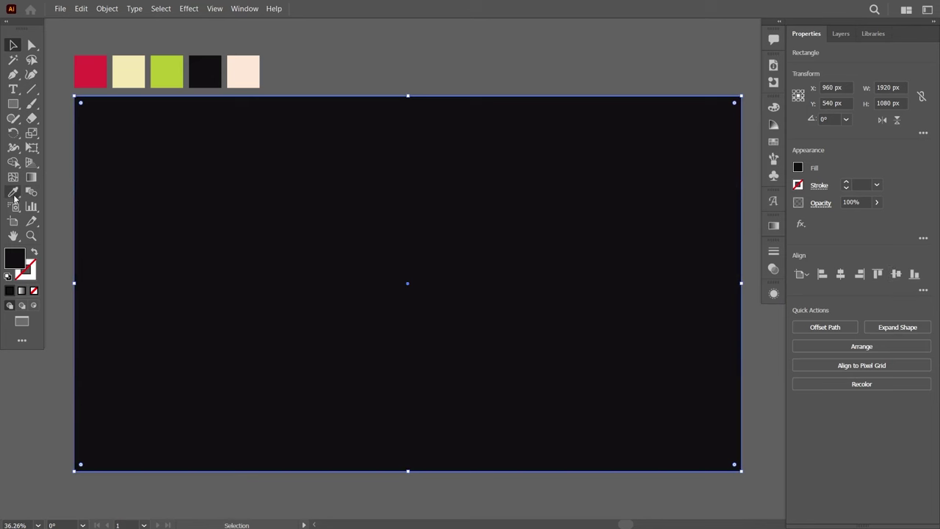
Fill the rectangle with the peach swatch and send it behind the watermelon
{"action": "left_click", "coordinate": [13, 193]}
{"action": "left_click", "coordinate": [246, 74]}
{"action": "left_click", "coordinate": [12, 45]}
{"action": "right_click", "coordinate": [101, 129]}
{"action": "mouse_move", "coordinate": [138, 347]}
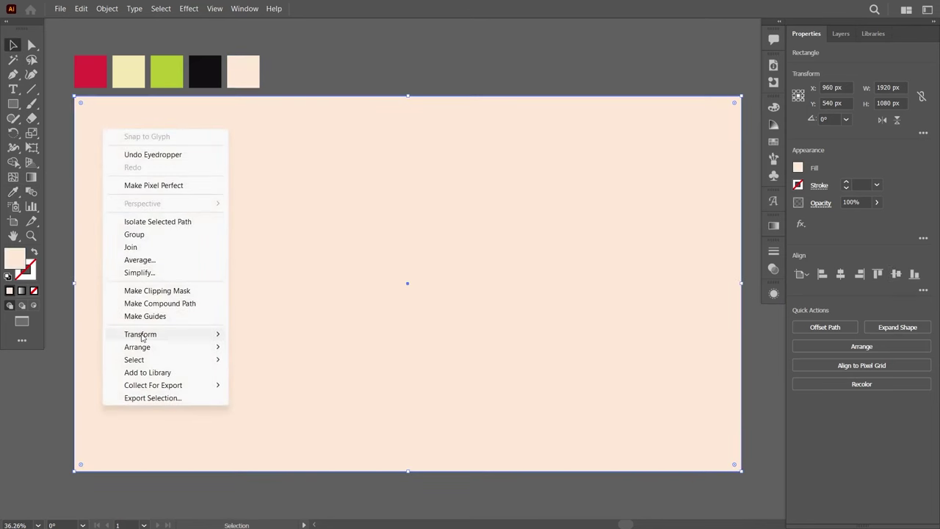
{"action": "left_click", "coordinate": [265, 386]}
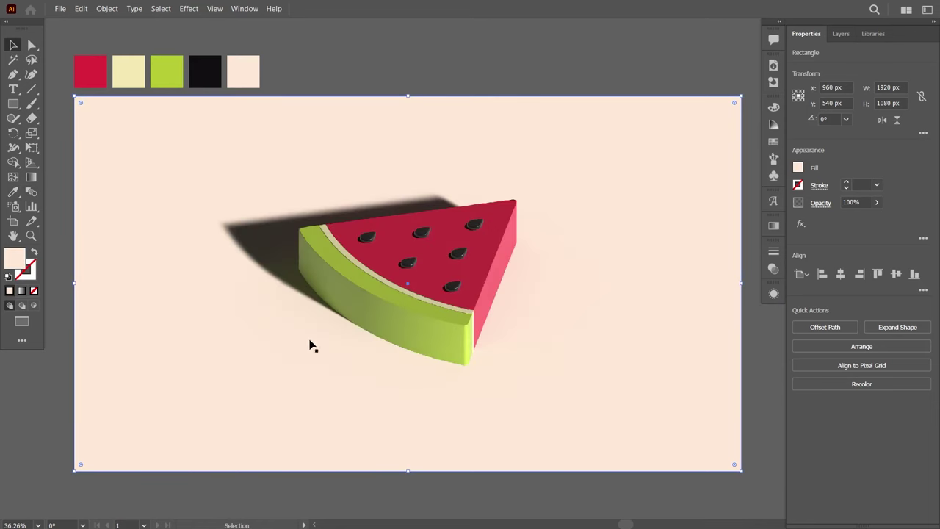
{"action": "left_click", "coordinate": [531, 69]}
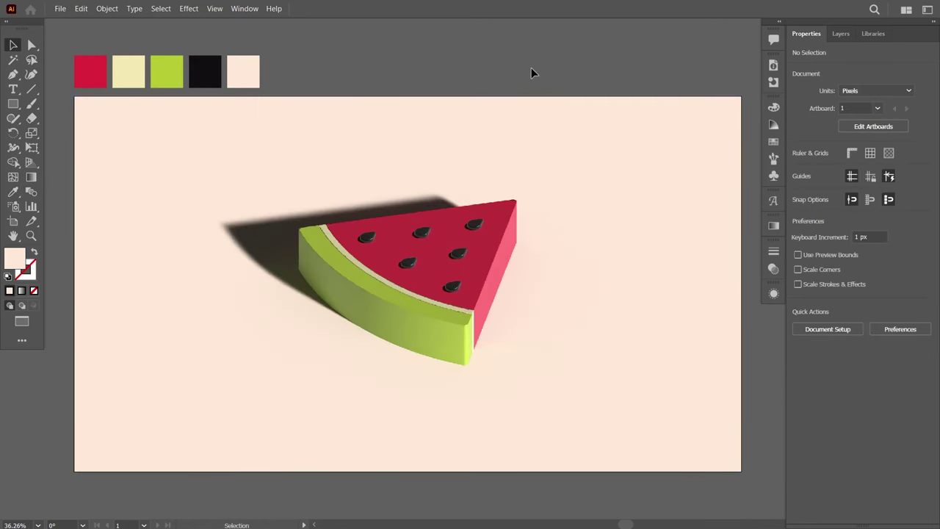